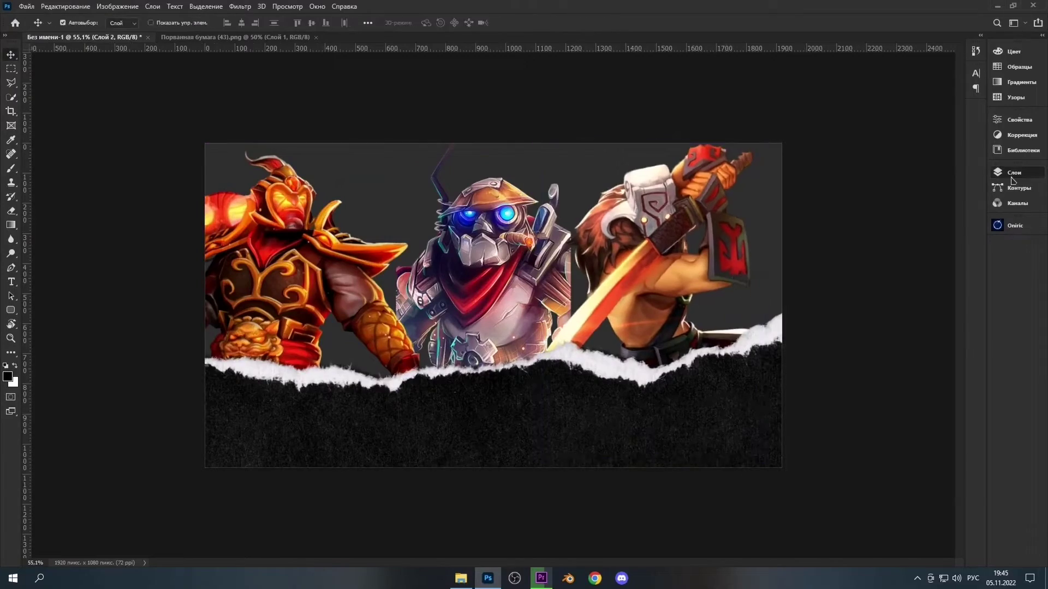
Bring up the Layers panel listing the three hero layers and the torn-paper layer
left_click(1012, 173)
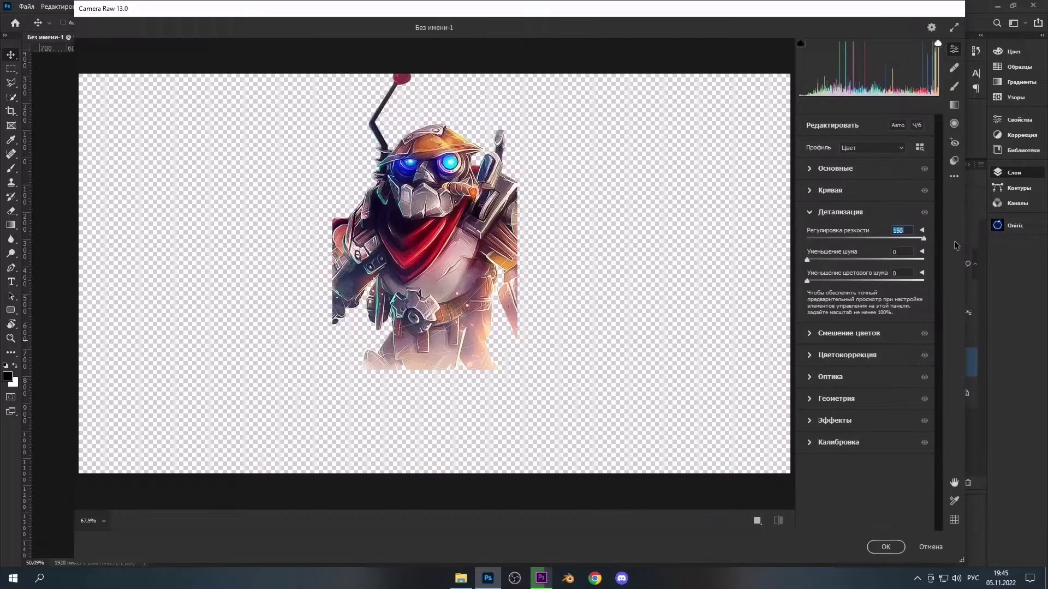
Open the Camera Raw colour grading controls for the robot hero
left_click(847, 355)
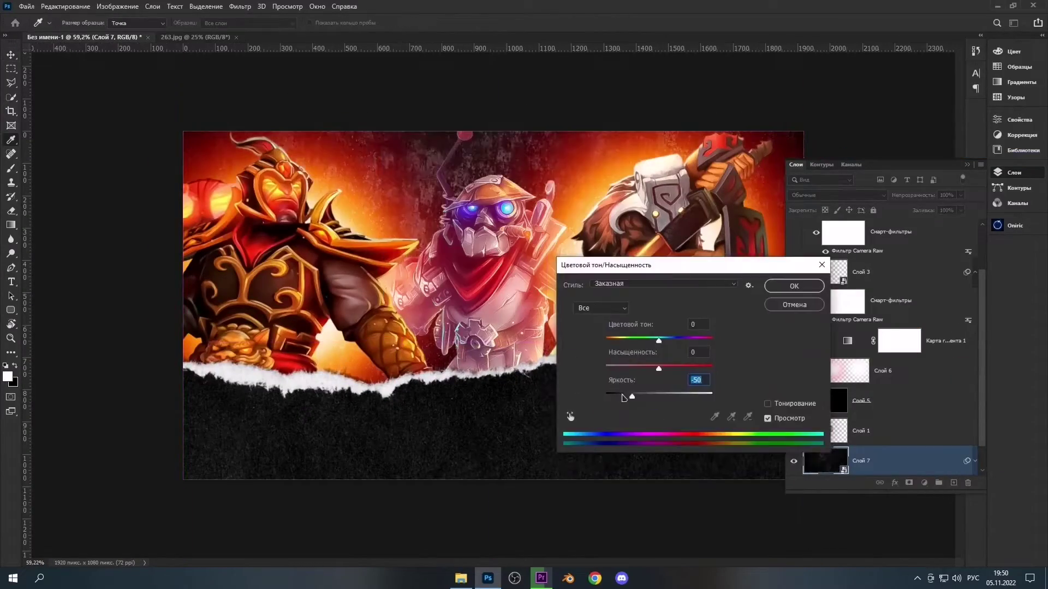
Confirm the darkened base layer and begin opening an image file
left_click(26, 6)
left_click(33, 26)
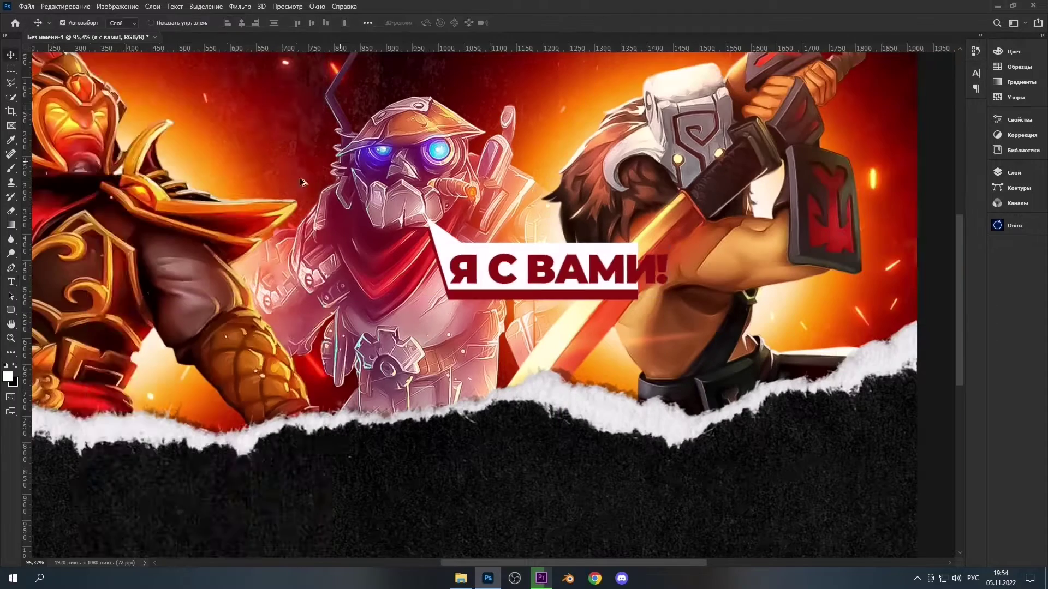
Enlarge the 'Я С ВАМИ!' badge shape with Free Transform
left_click(247, 326)
key("ctrl+t")
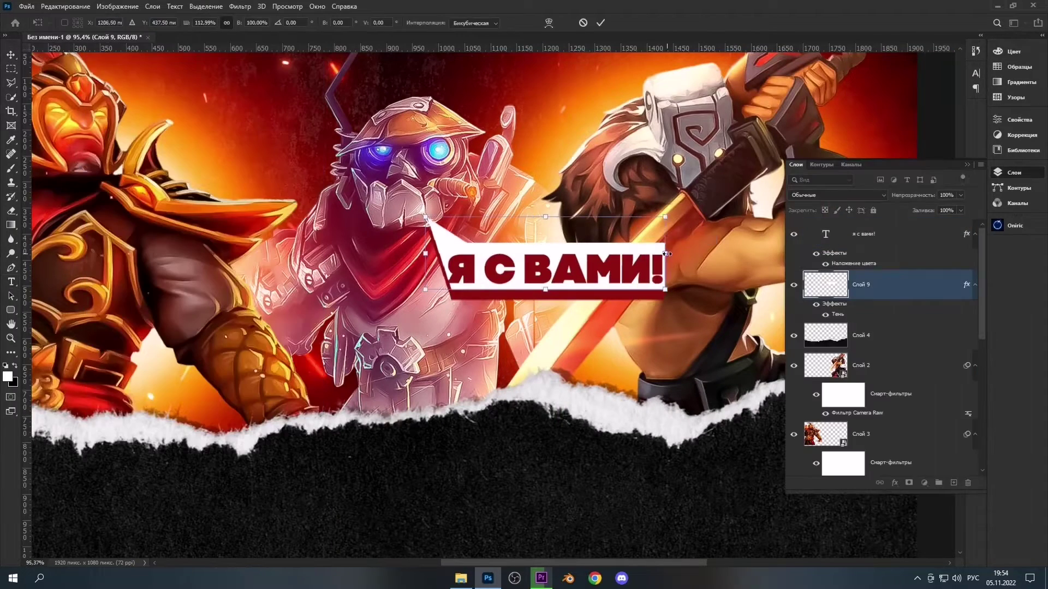
left_click(863, 234)
scroll(696, 223, "down", 3)
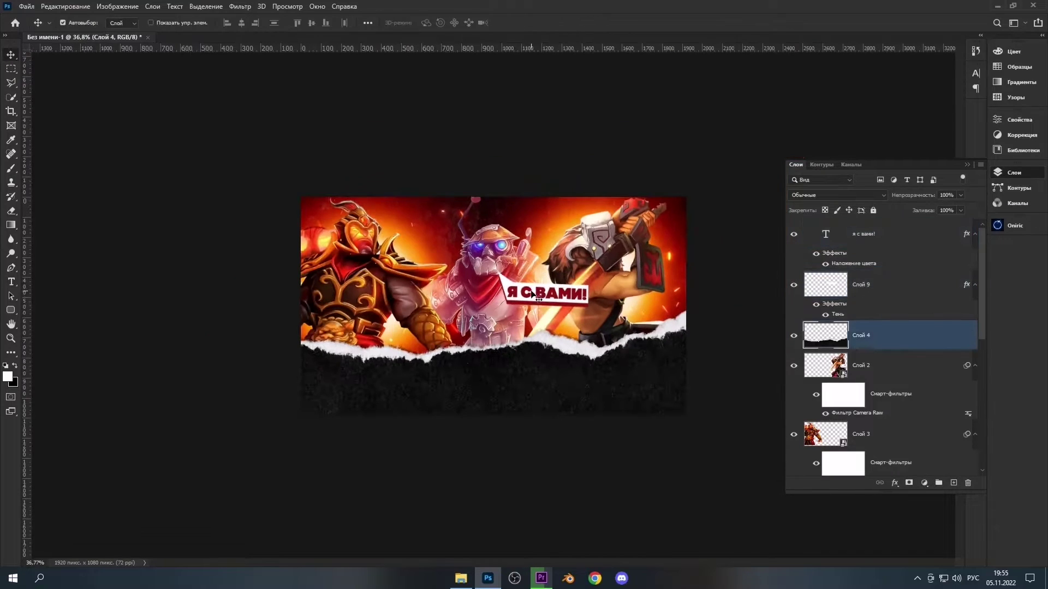
Add a Levels adjustment and resize the smoke layer over the torn paper
right_click(598, 207)
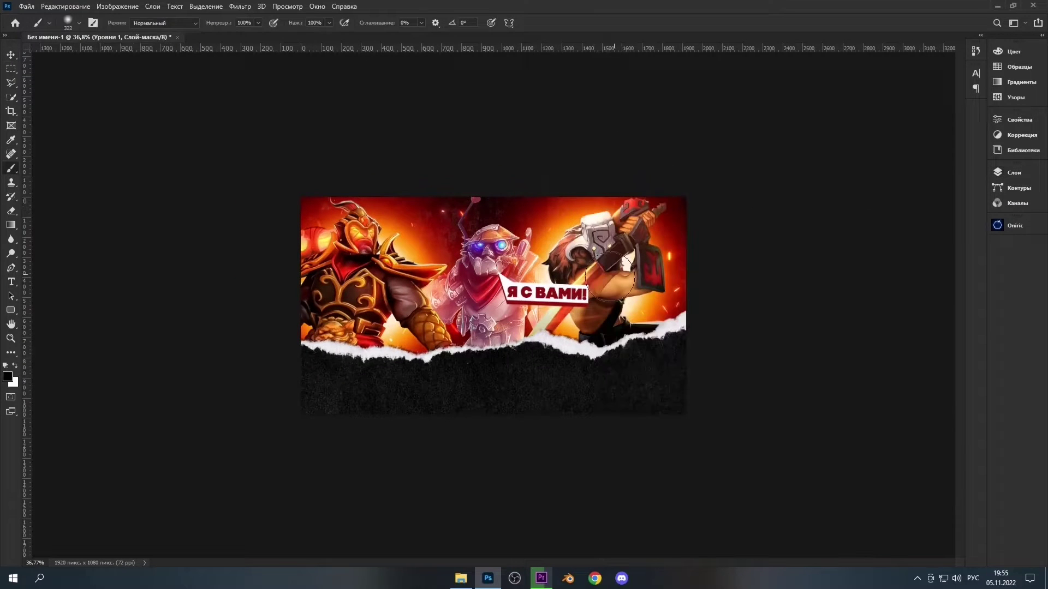
left_click(1035, 178)
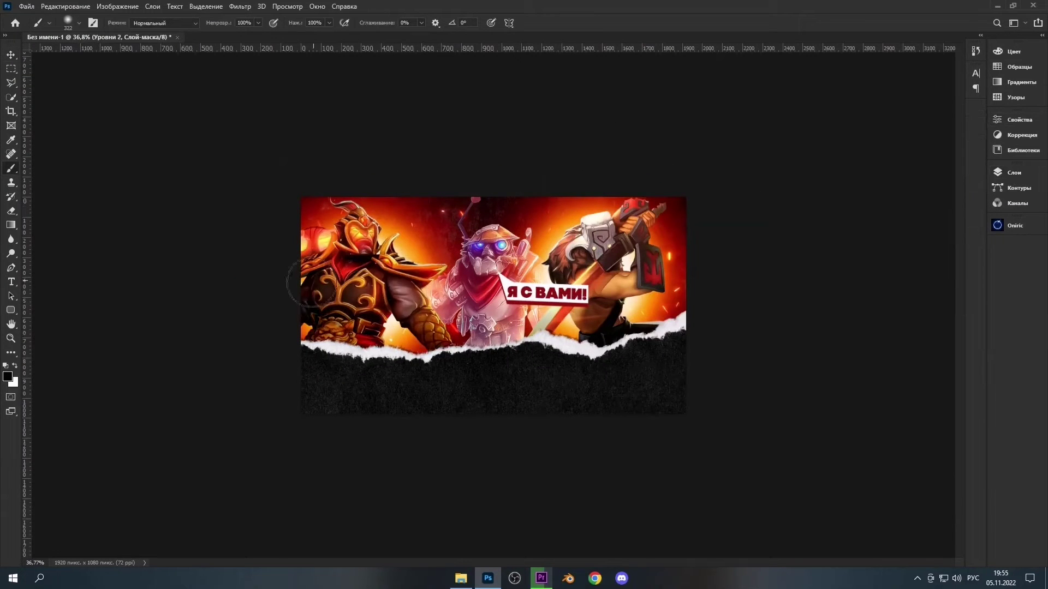
key("v")
right_click(917, 347)
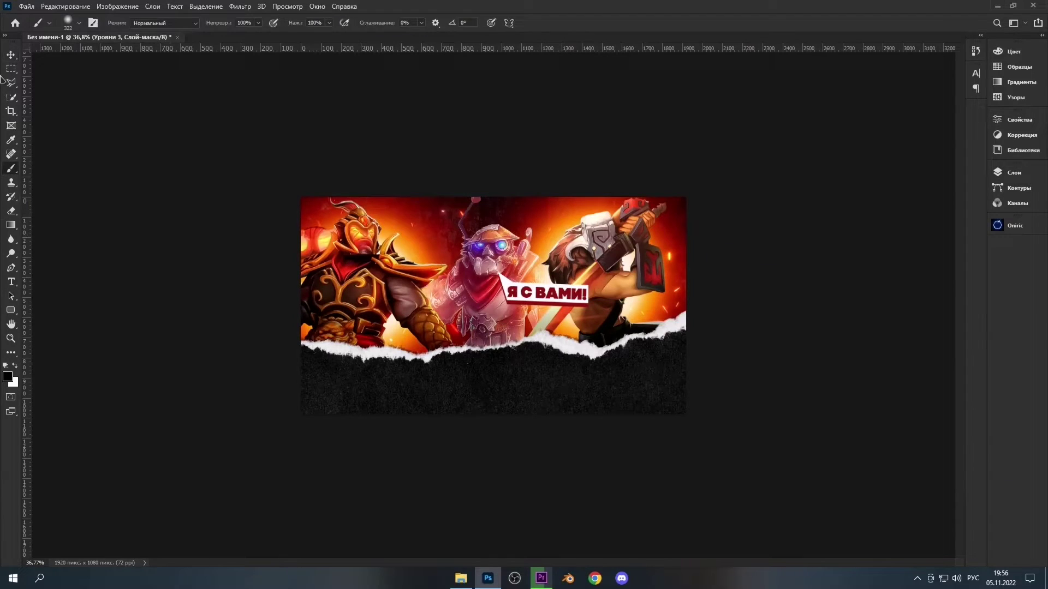
key("v")
left_click(1014, 172)
scroll(890, 374, "down", 1)
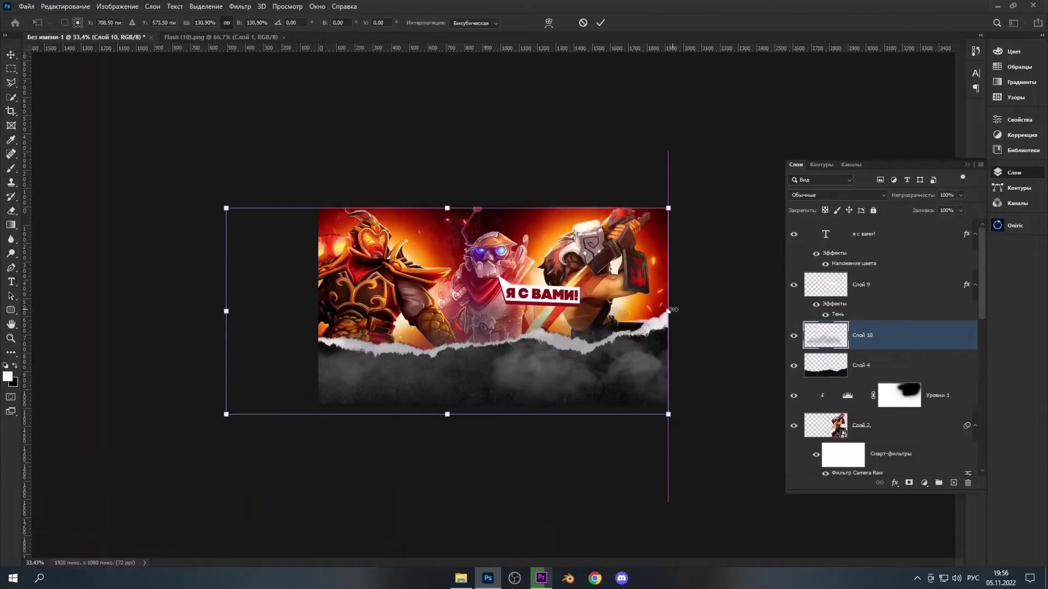
key("Return")
Add a Gradient Map and a Levels layer with lowered highlight output, with the brush set to default colours swapped
left_click(893, 194)
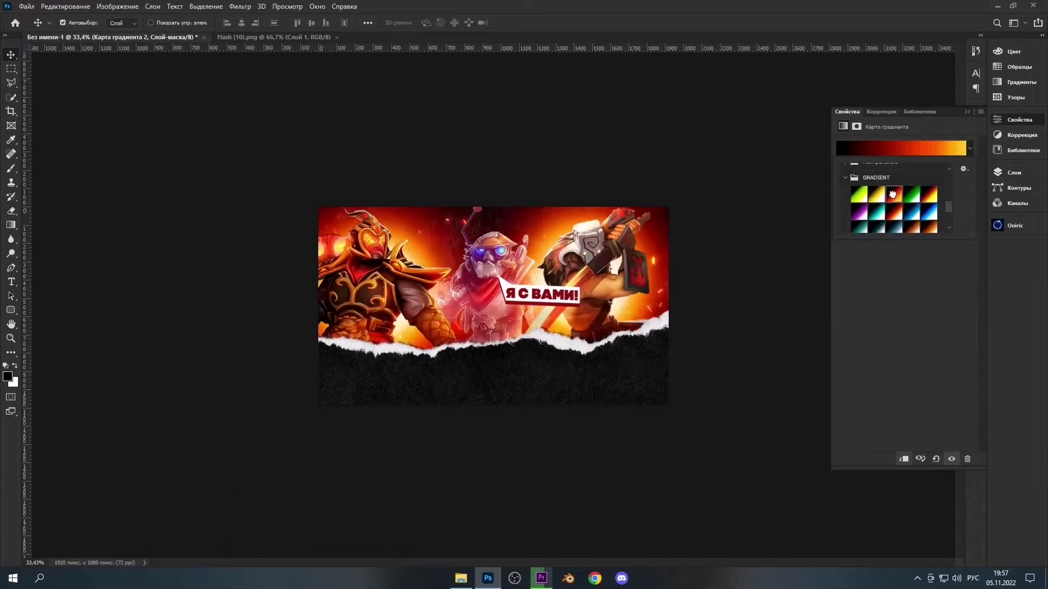
key("F7")
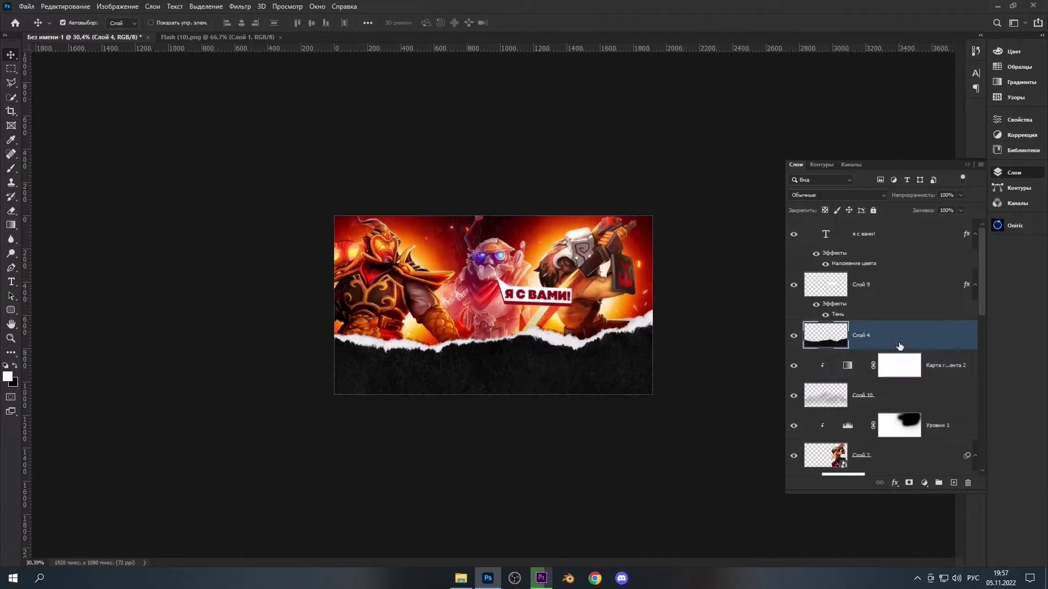
scroll(478, 333, "down", 1)
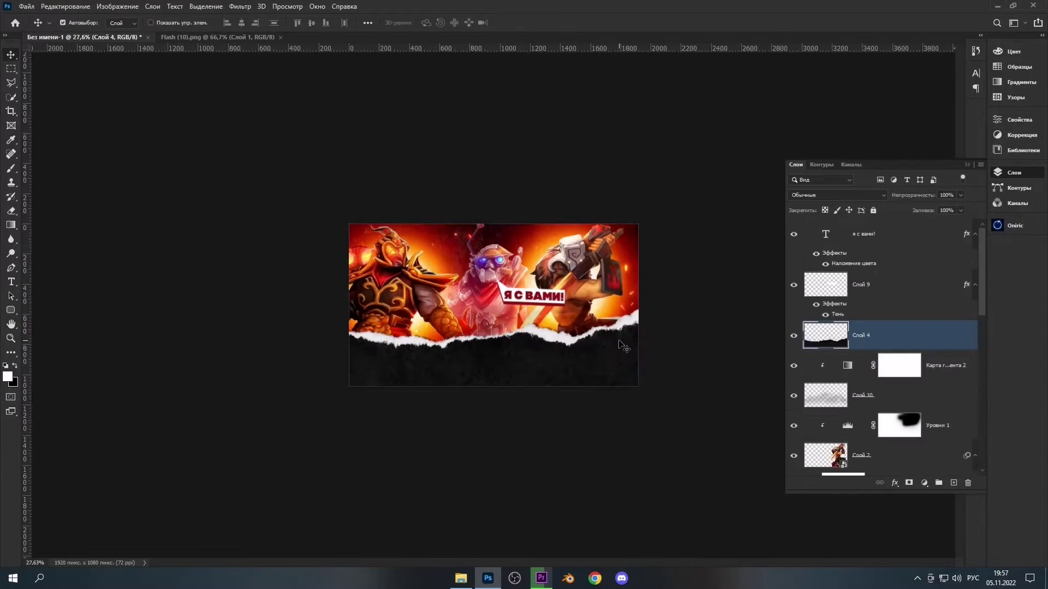
scroll(622, 346, "up", 1)
left_click(924, 483)
left_click(937, 331)
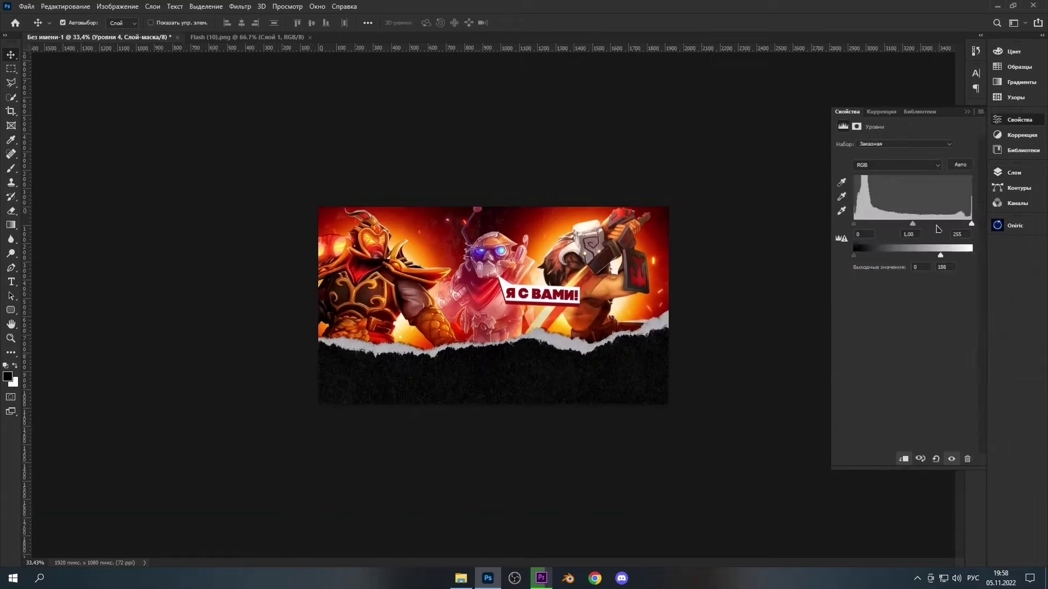
key("F7")
key("b")
key("x")
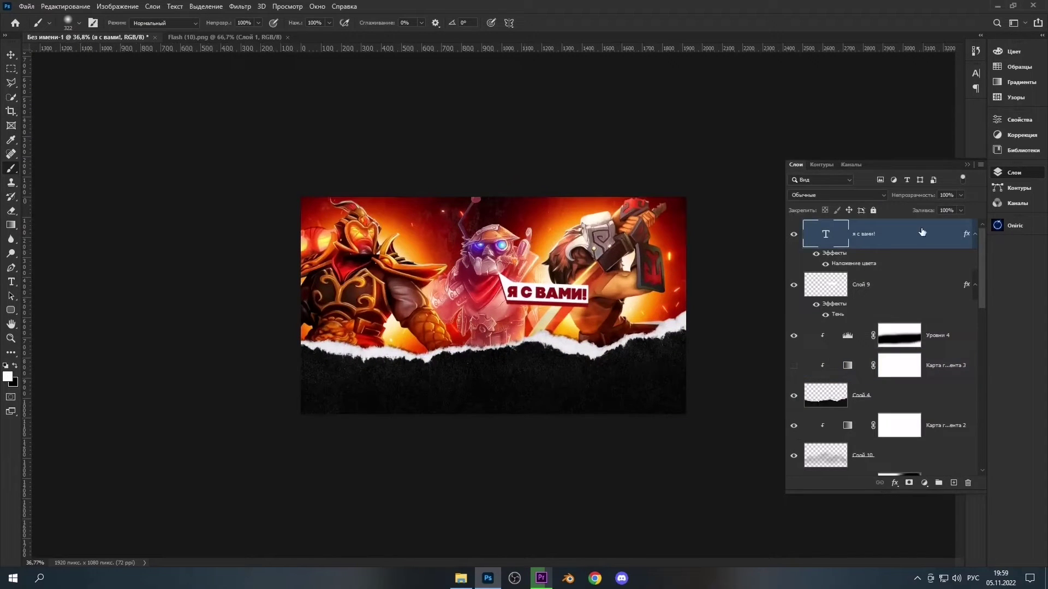
key("F7")
Open the IMG_2694 particle image from the effects folder and place it on the thumbnail
left_click(26, 6)
left_click(38, 31)
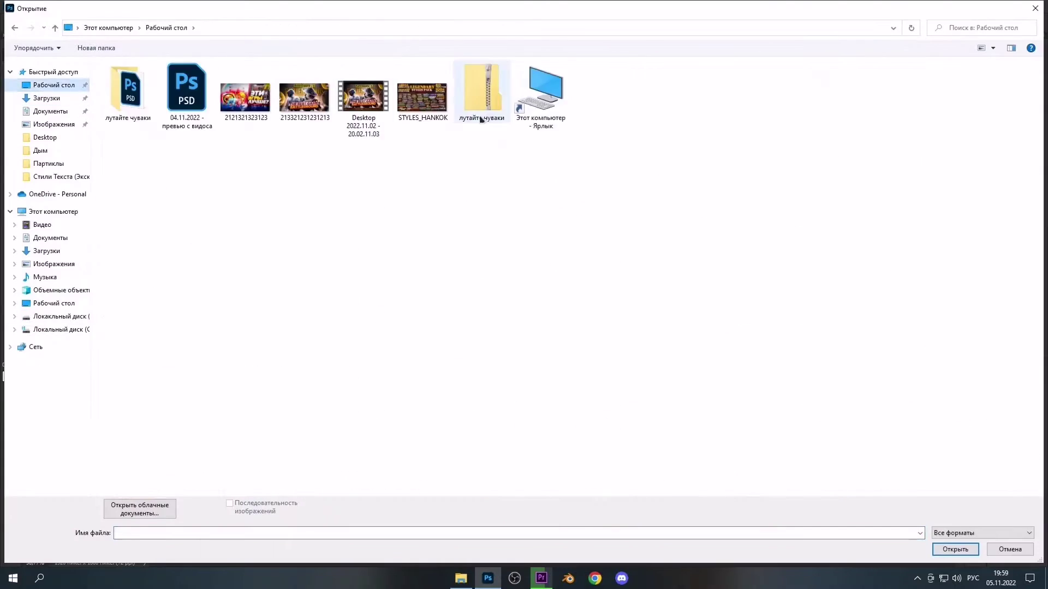
double_click(145, 188)
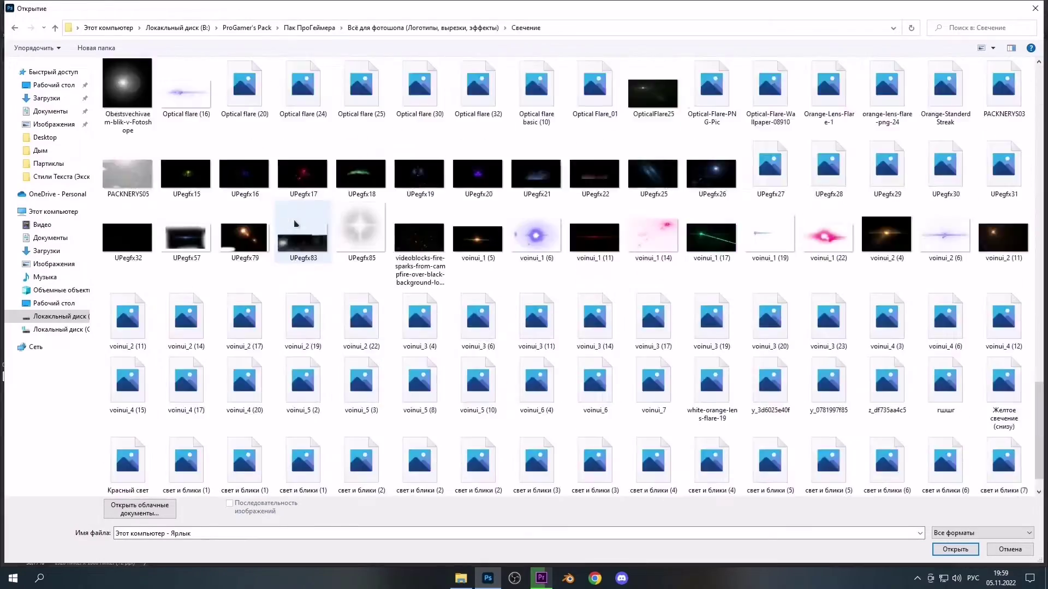
scroll(295, 223, "down", 10)
key("alt+Up")
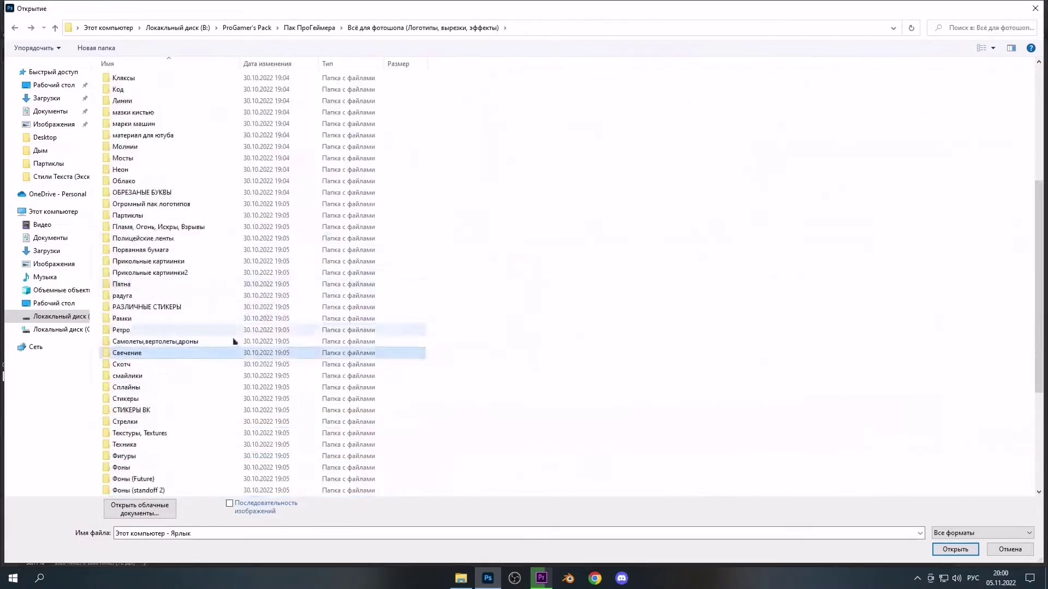
double_click(234, 361)
scroll(586, 327, "down", 10)
left_click(586, 380)
double_click(586, 380)
key("Return")
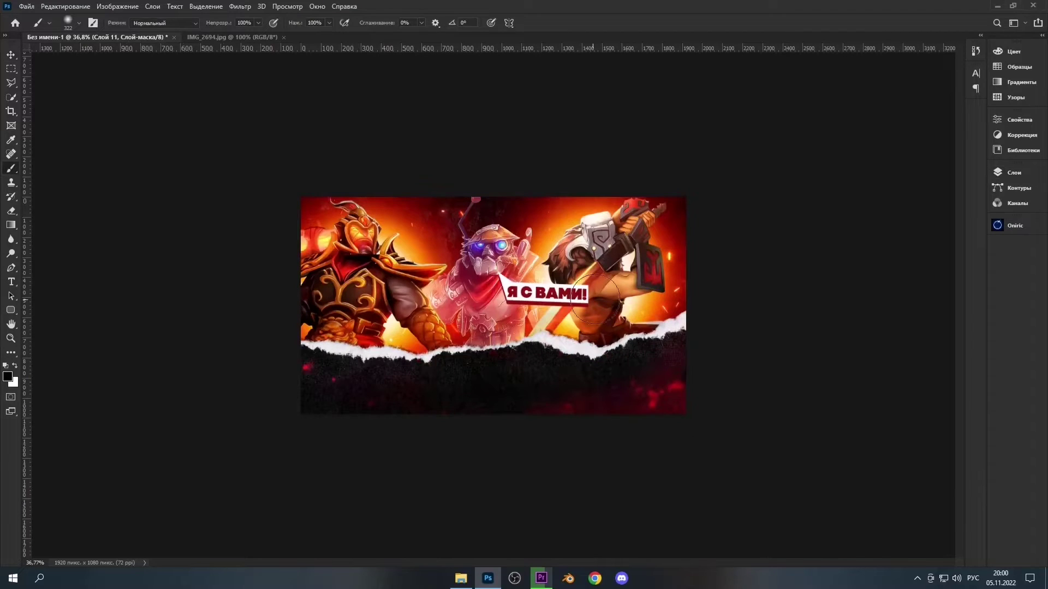
Fit the banner in view and target the particle layer rather than its mask
key("ctrl+minus")
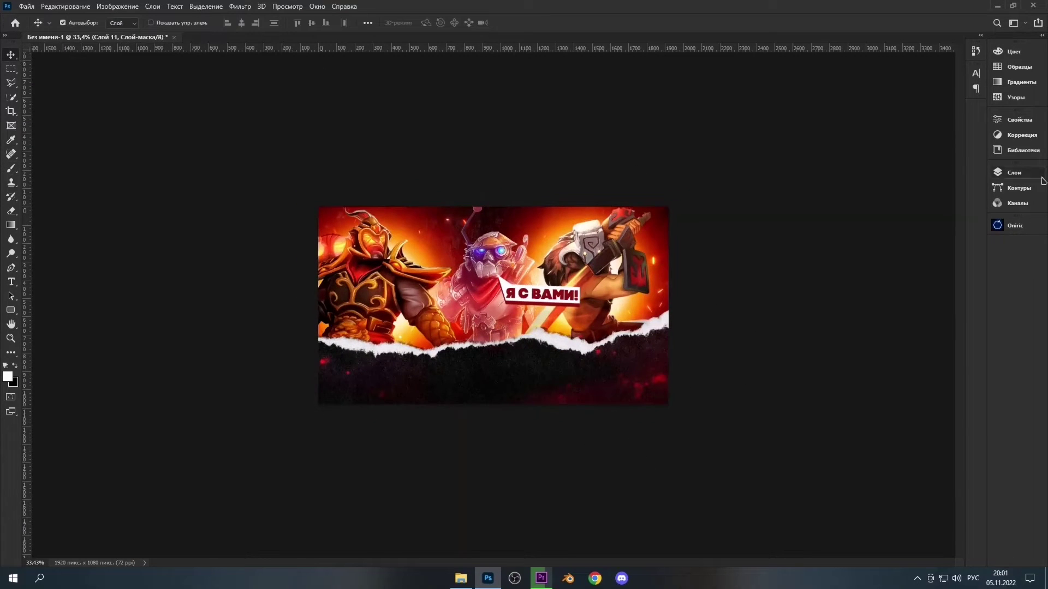
left_click(1039, 174)
left_click(26, 6)
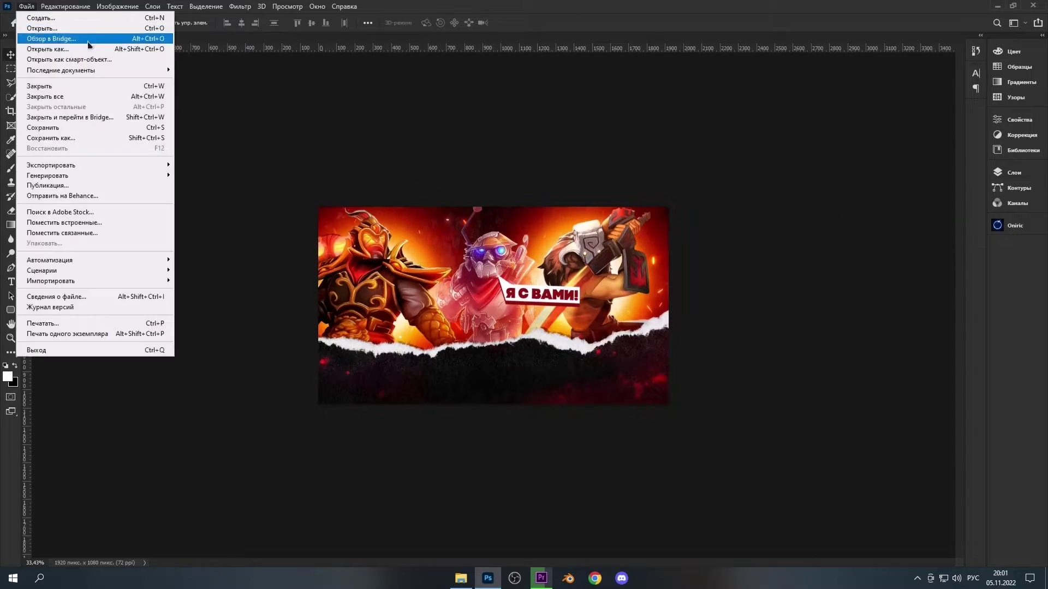
left_click(1014, 173)
Add a new empty layer and select the Cloud_001 smoke brush for painting
left_click(954, 483)
key("b")
right_click(528, 454)
scroll(528, 455, "down", 3)
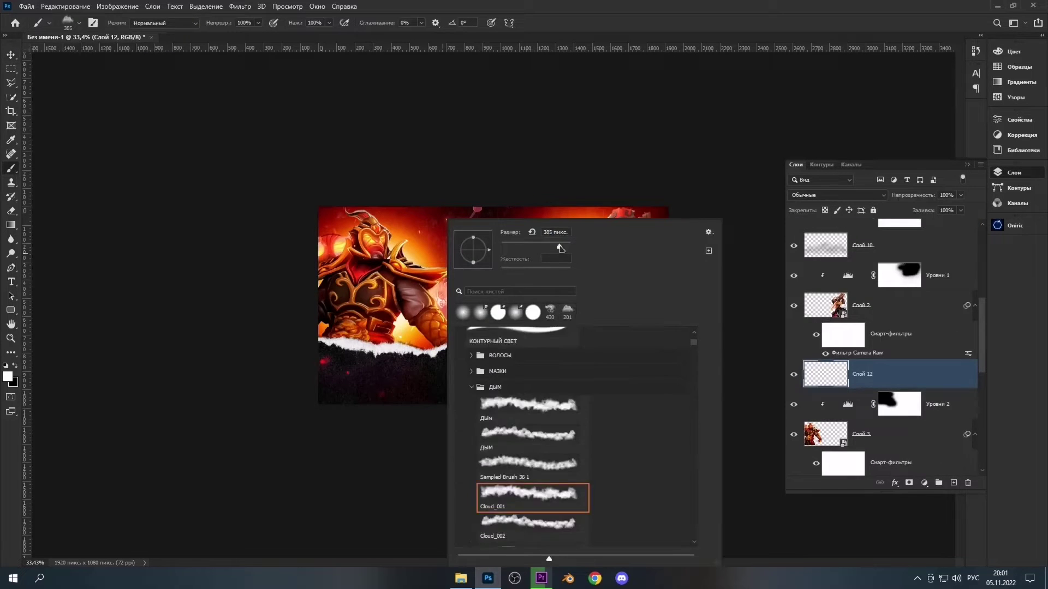
double_click(533, 496)
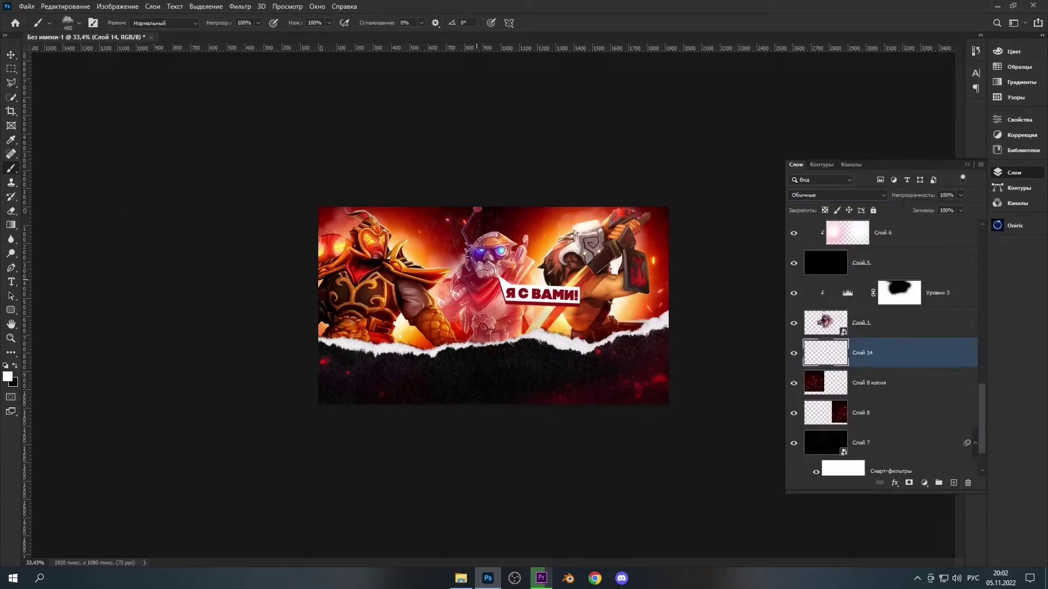
left_click(768, 169)
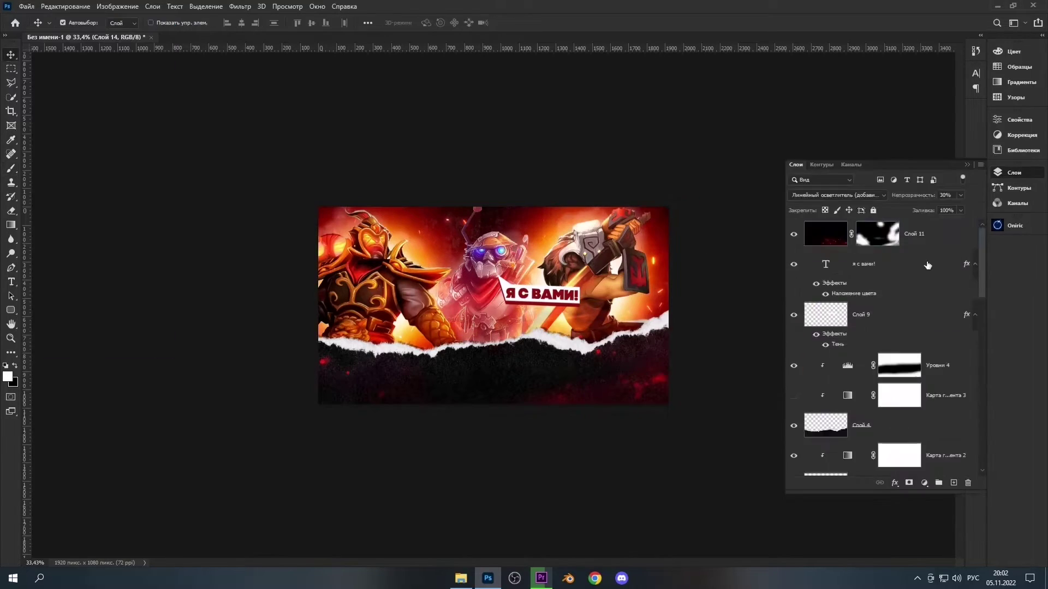
Open the 98 and lens flare glow images from the Свечение folder
key("ctrl+o")
scroll(328, 163, "up", 5)
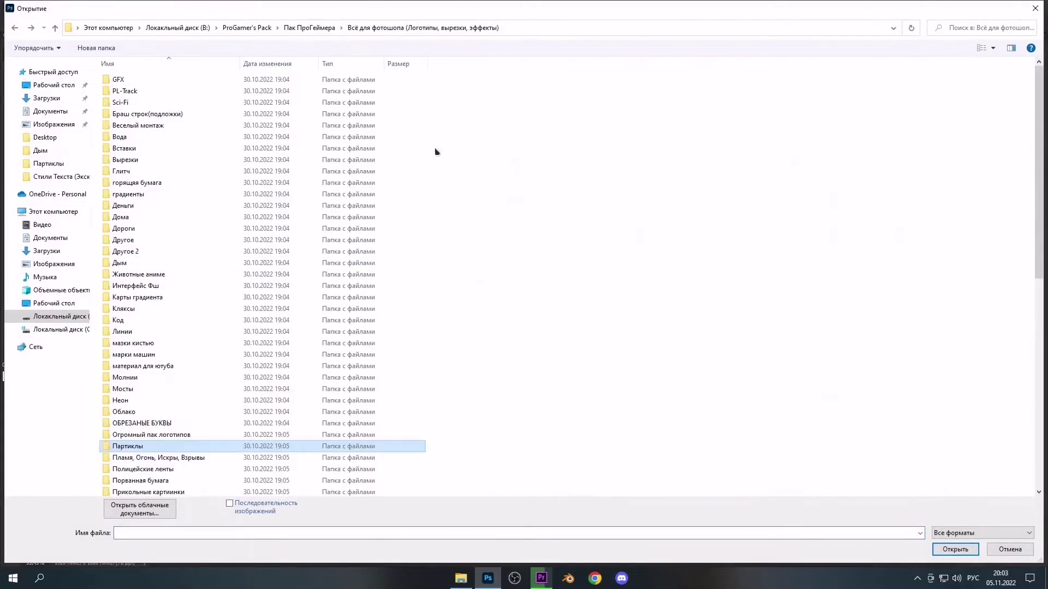
scroll(435, 152, "down", 3)
double_click(131, 421)
left_click(711, 207, "ctrl")
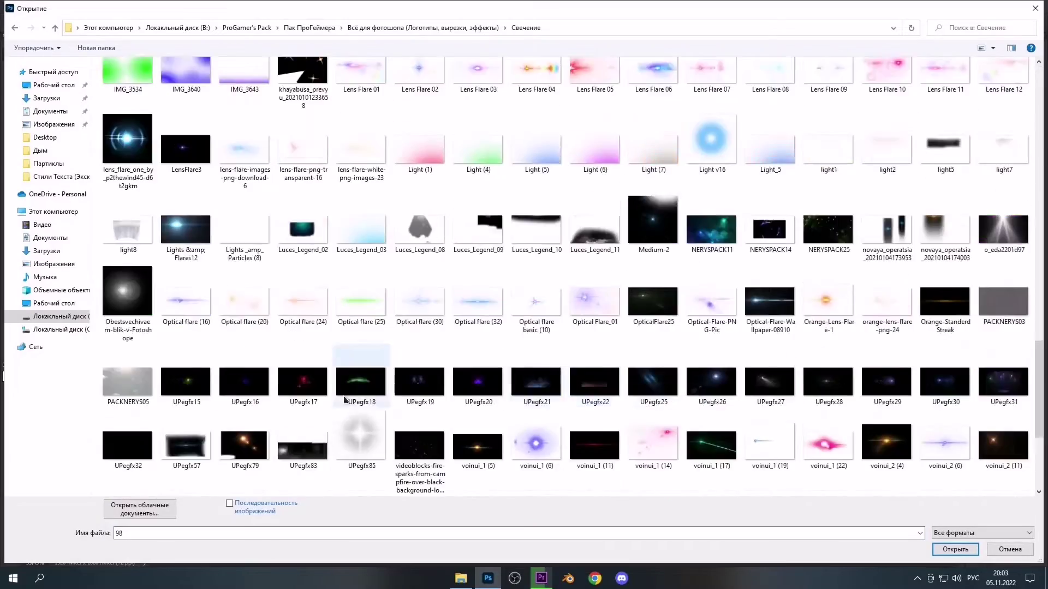
scroll(613, 381, "down", 10)
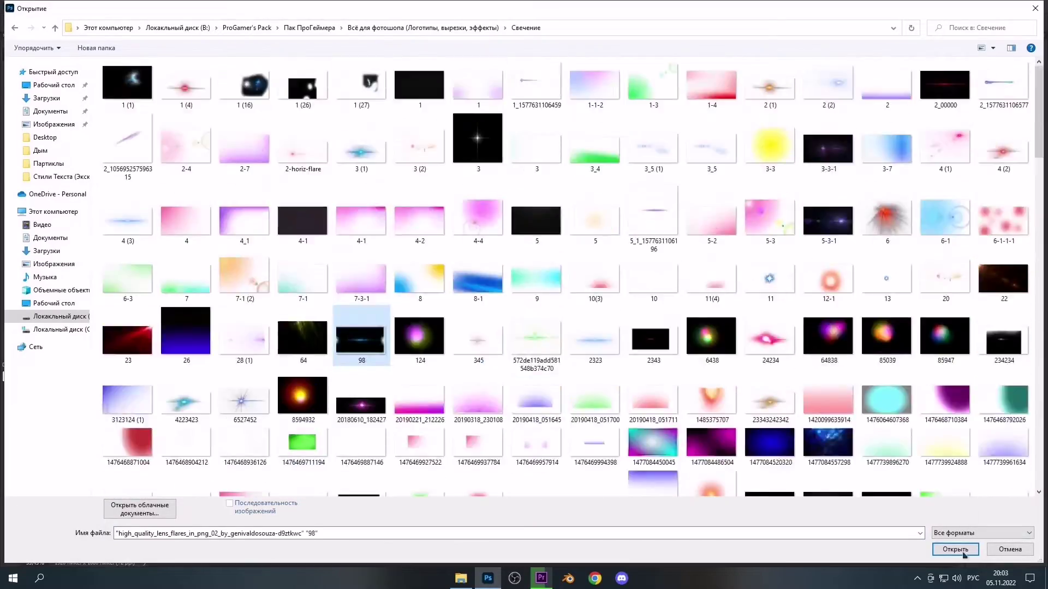
left_click(963, 555)
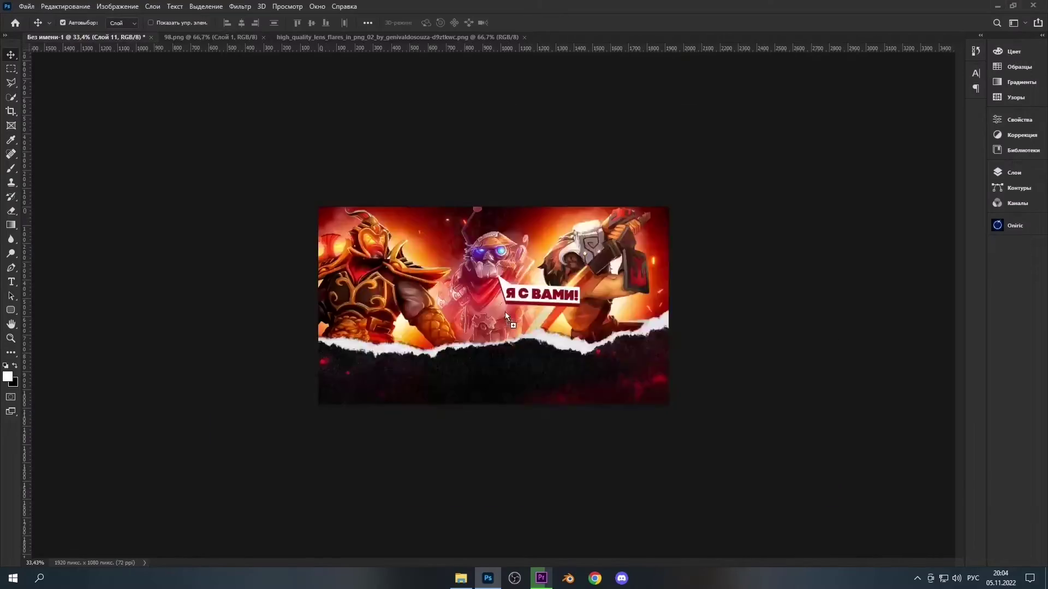
Commit the placed glow and lens flare layers and finish the gradient choice
scroll(612, 299, "up", 3)
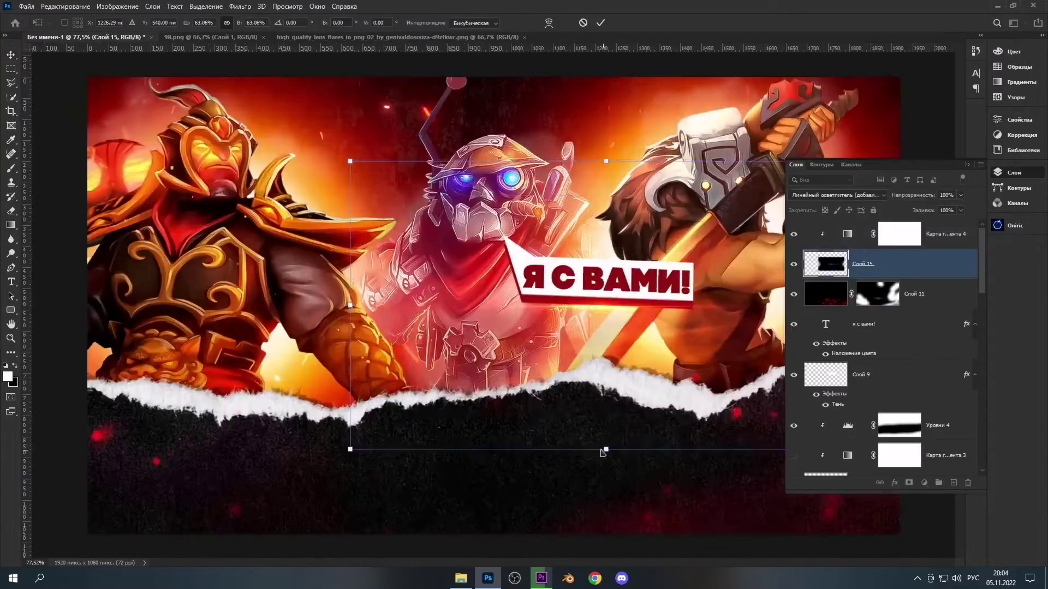
key("Return")
scroll(491, 306, "down", 2)
key("ctrl+v")
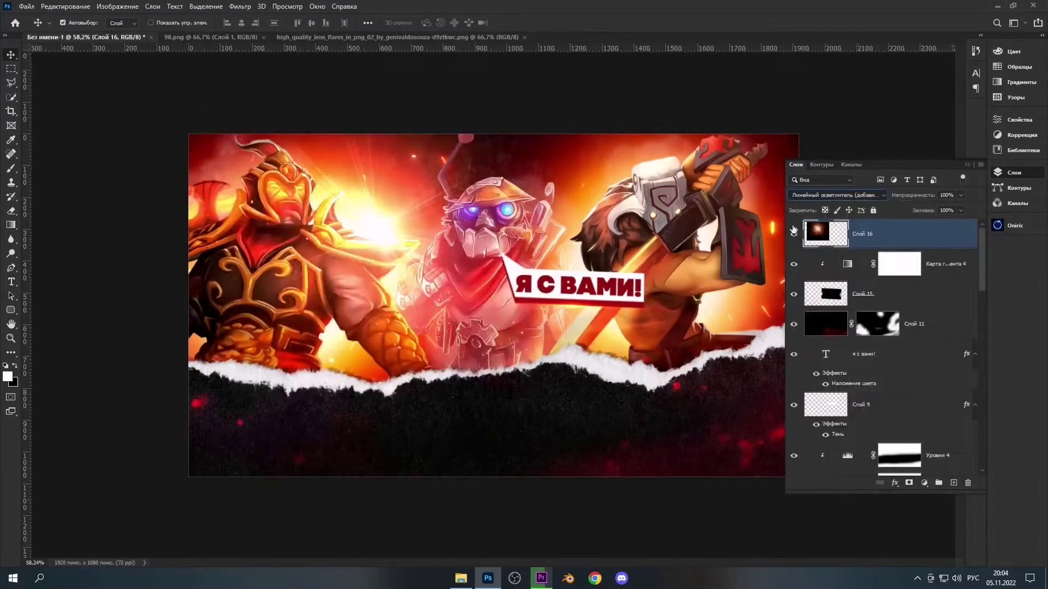
scroll(382, 227, "down", 2)
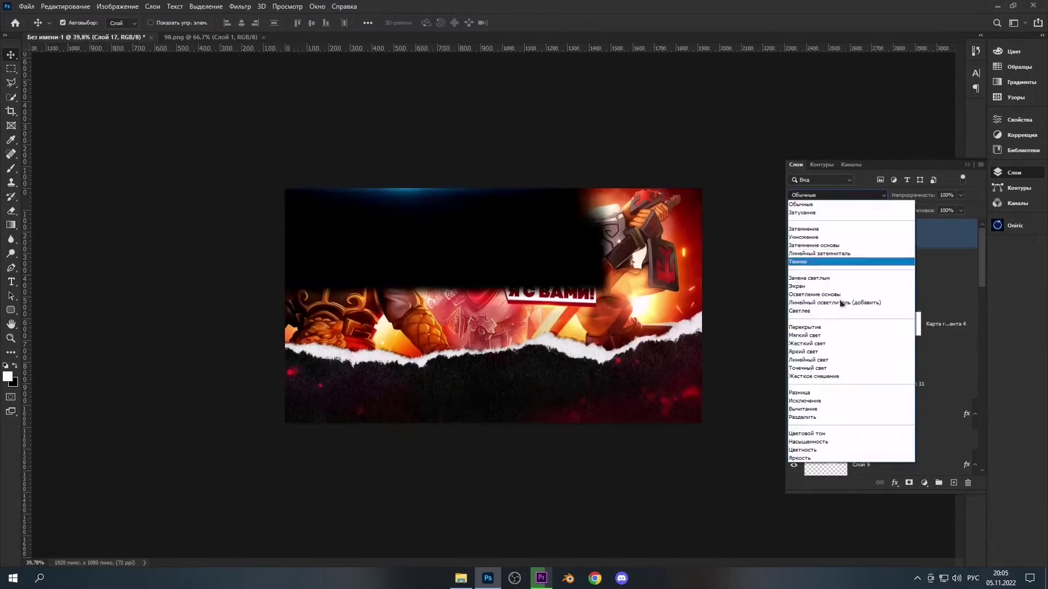
left_click(921, 228)
left_click(1015, 172)
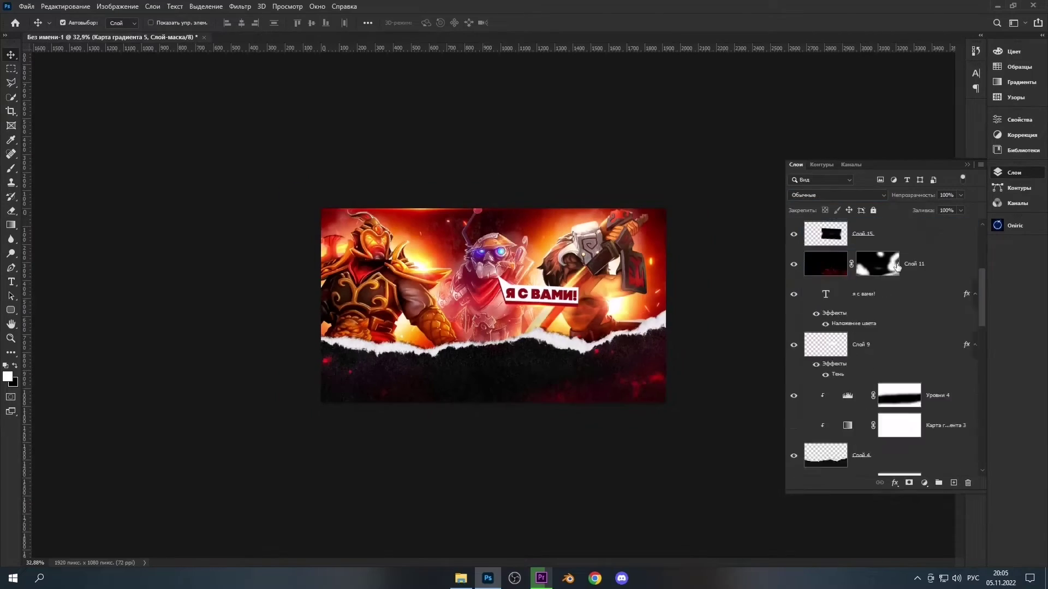
scroll(556, 229, "down", 3)
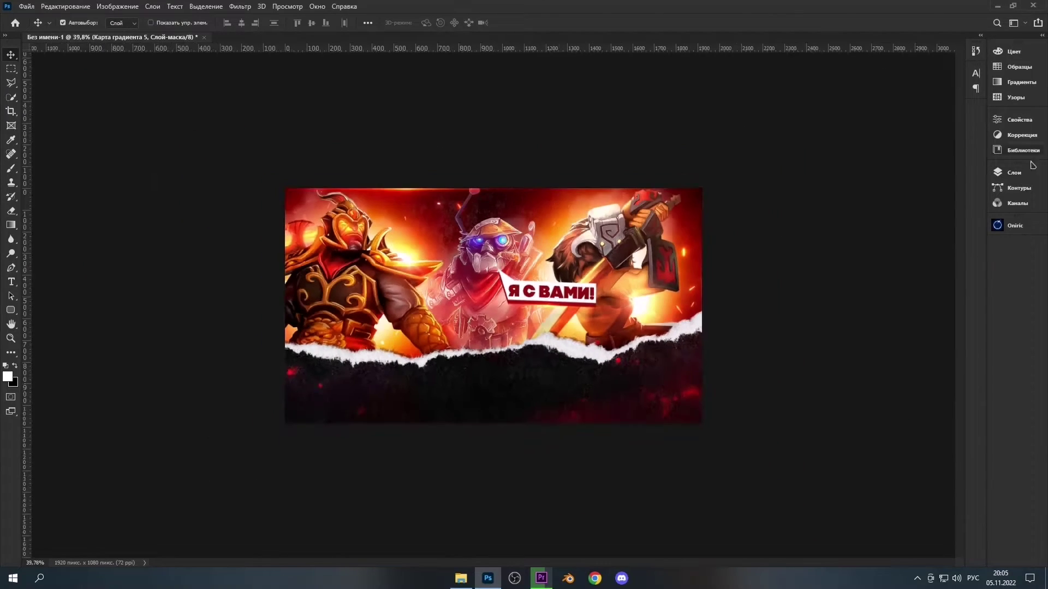
Place Arrow (1).png from the Стрелки folder and give it a yellow preset layer style
left_click(26, 6)
left_click(41, 23)
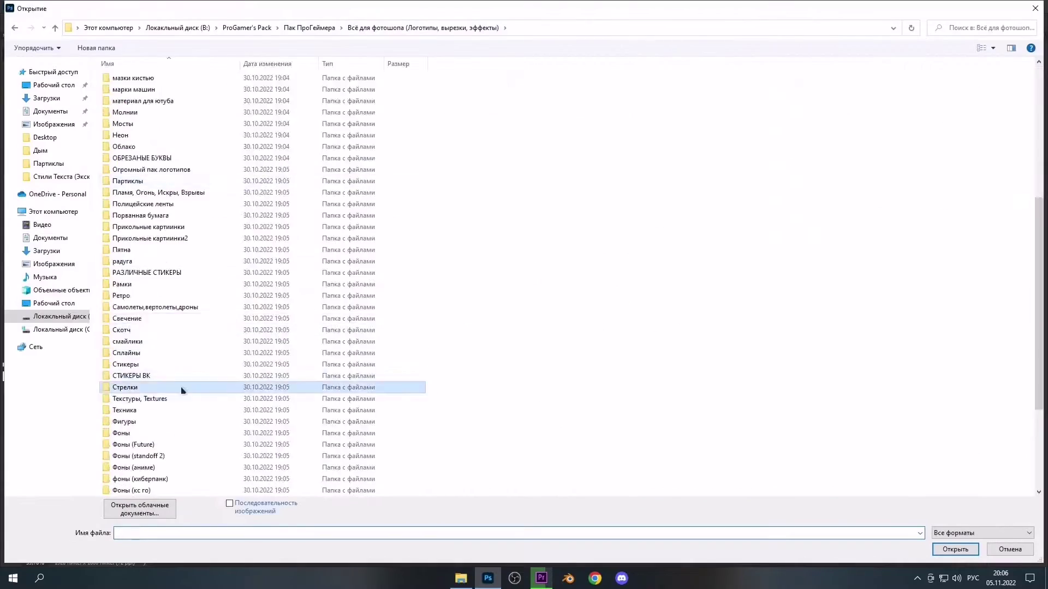
double_click(182, 390)
key("Return")
left_click(1014, 173)
double_click(928, 234)
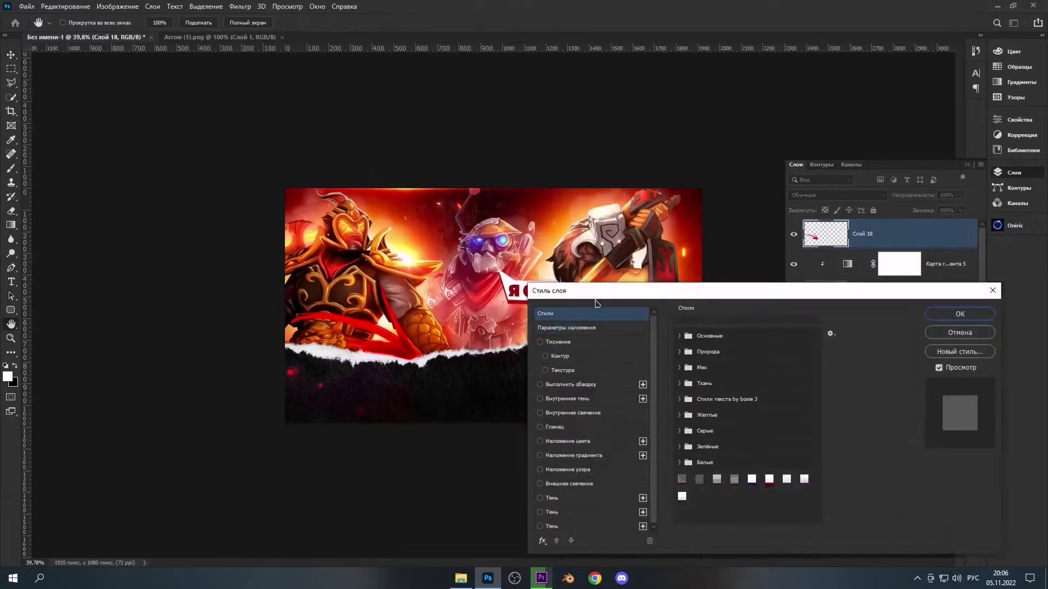
left_click(724, 403)
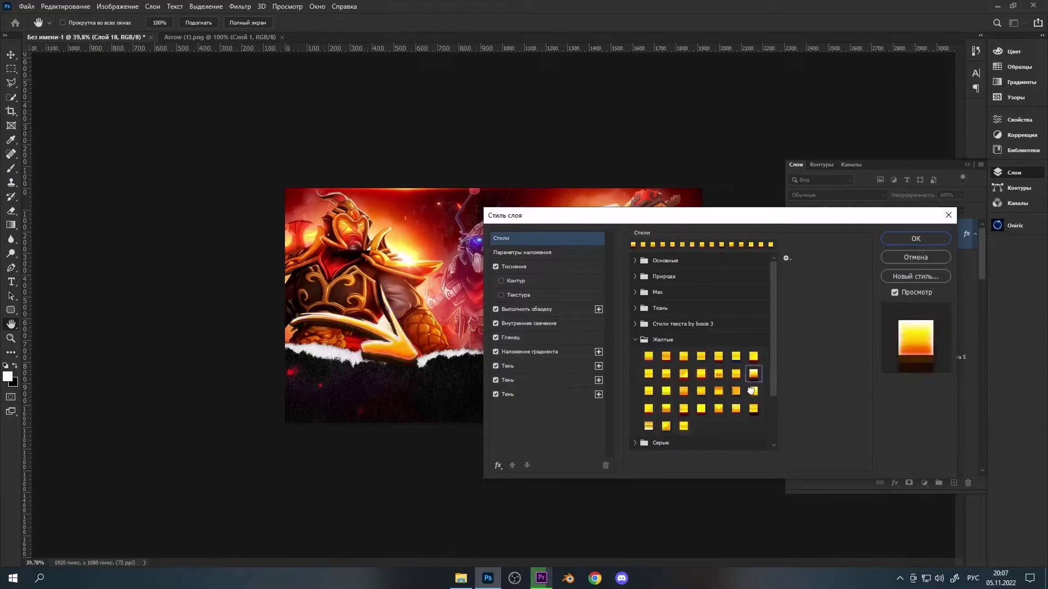
key("Return")
Add a black-filled layer topped with an orange Gradient Map adjustment
key("shift+F5")
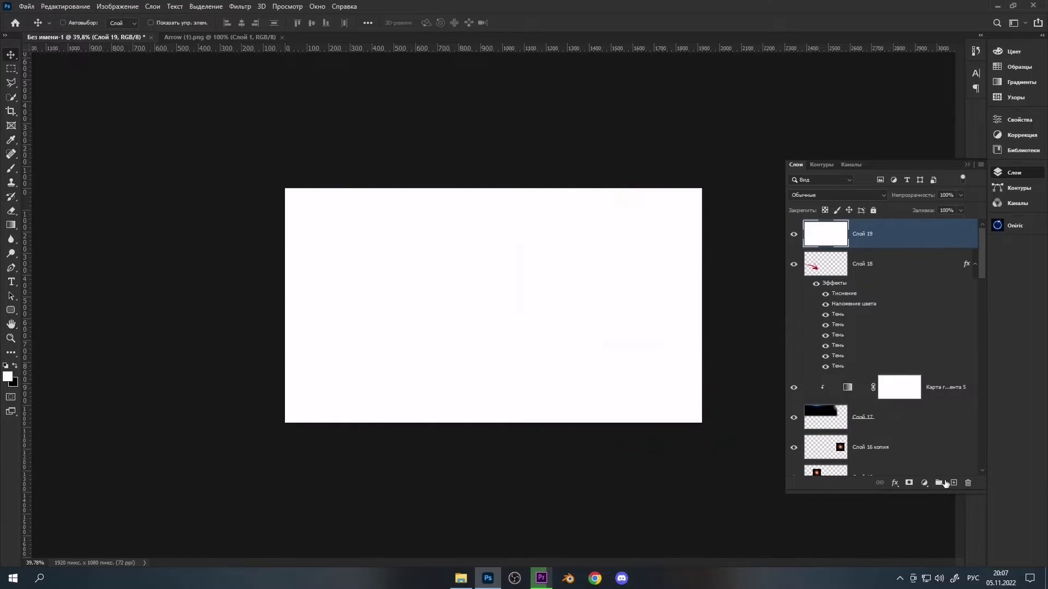
left_click(523, 153)
left_click(473, 237)
left_click(619, 153)
left_click(925, 483)
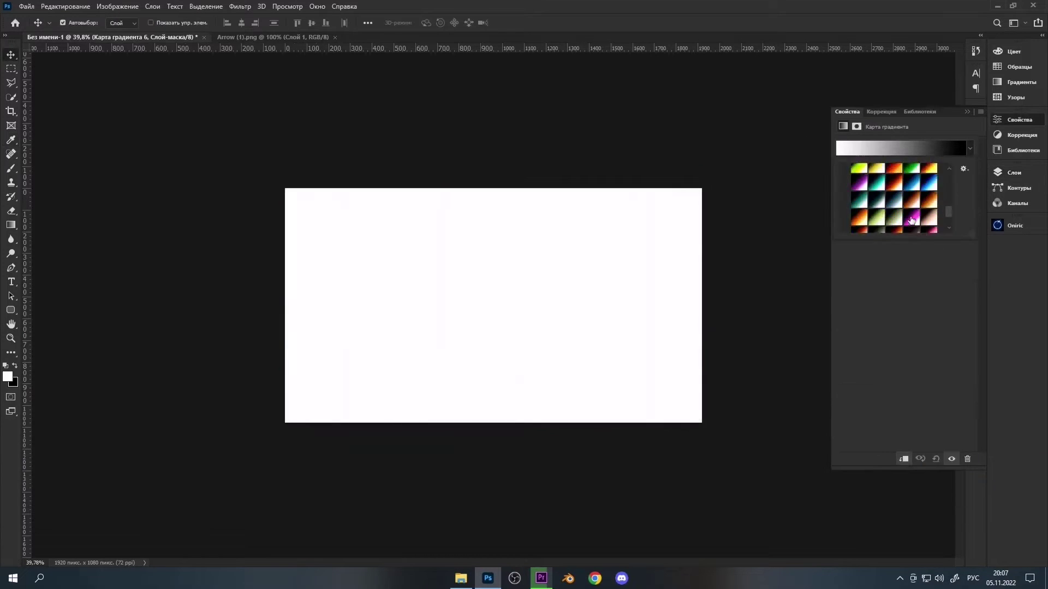
left_click(916, 214)
Create a new layer to paint on and pick a brush
key("ctrl+shift+alt+e")
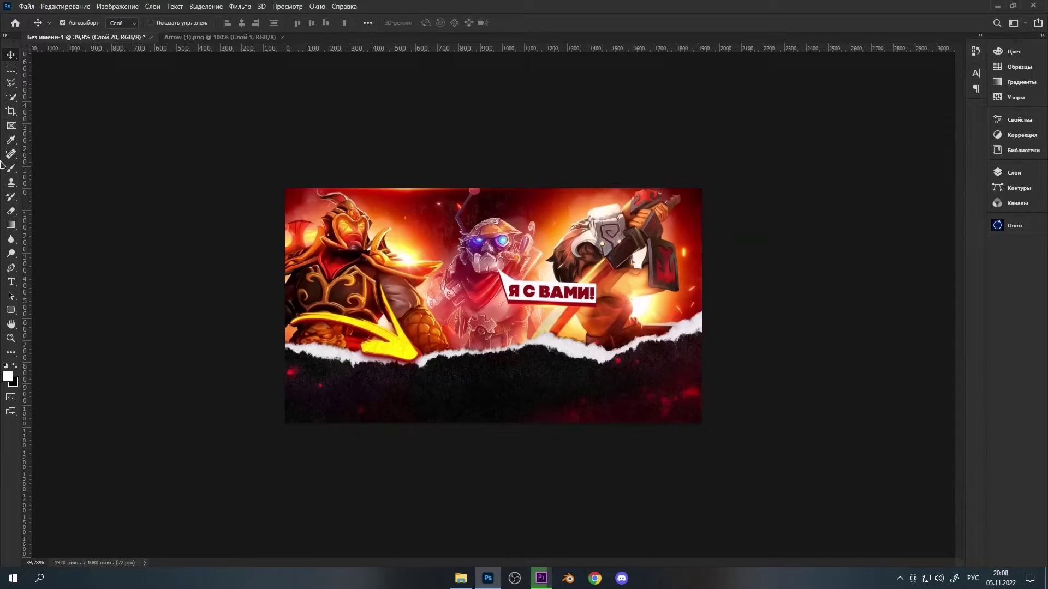
key("b")
right_click(577, 218)
Paint orange rim light along the sword guard while rotating the canvas view
right_click(479, 218)
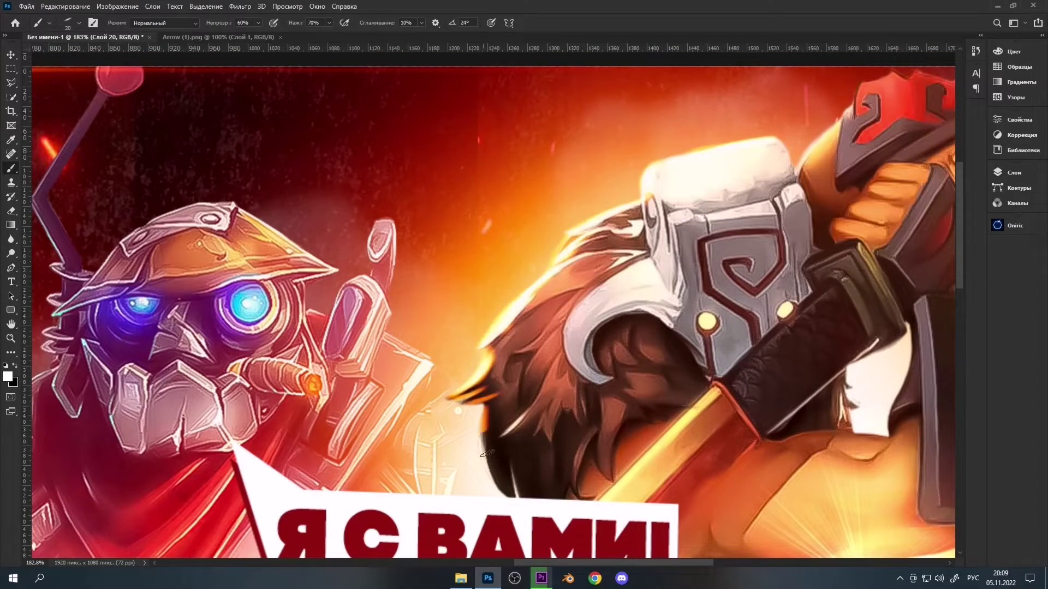
scroll(500, 433, "up", 3)
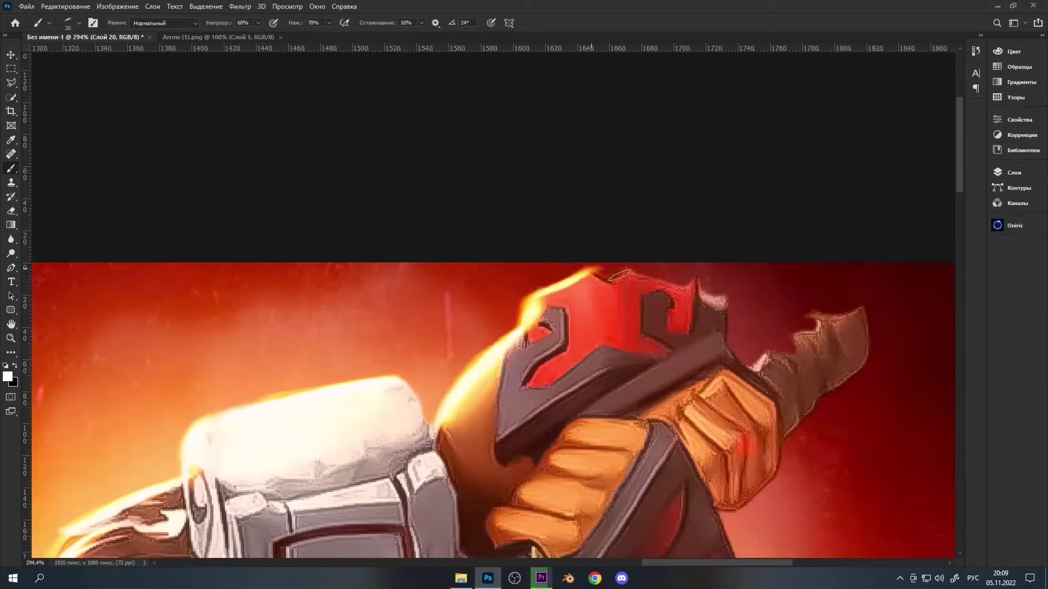
left_click_drag(519, 320, 543, 516)
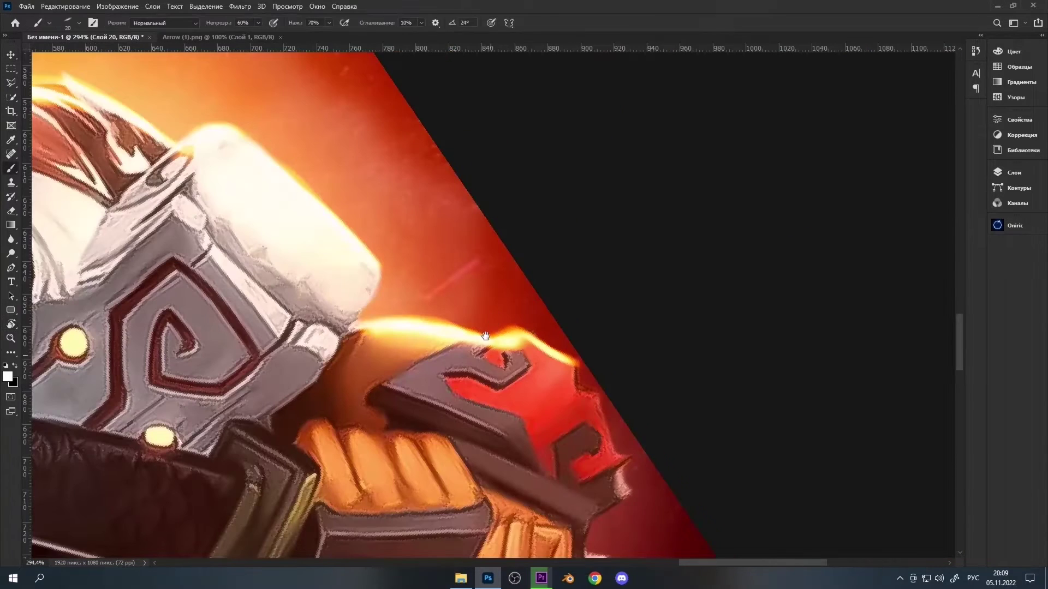
key("b")
left_click_drag(529, 319, 478, 378)
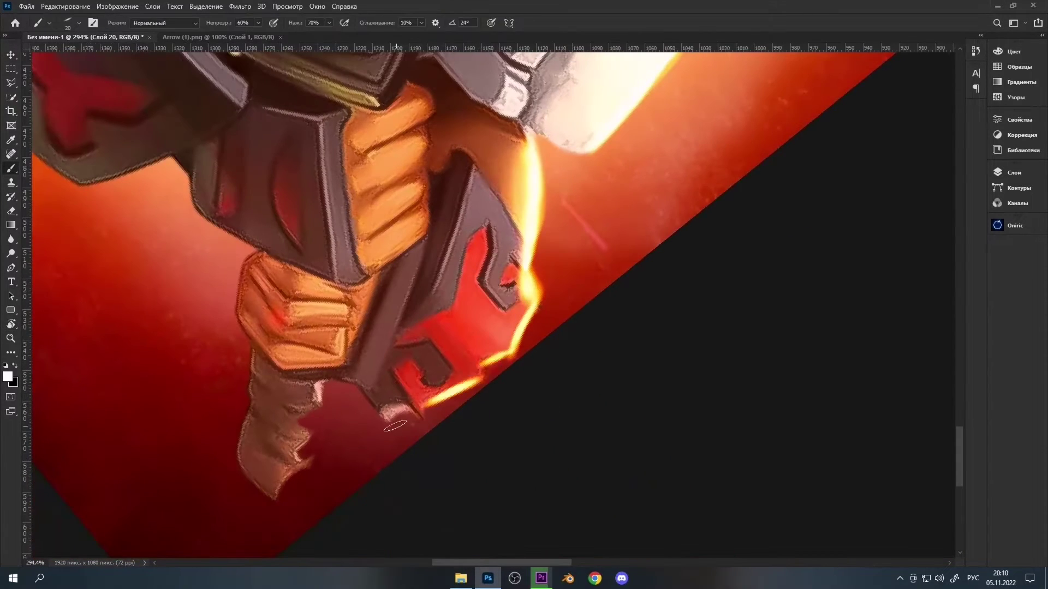
left_click(195, 24)
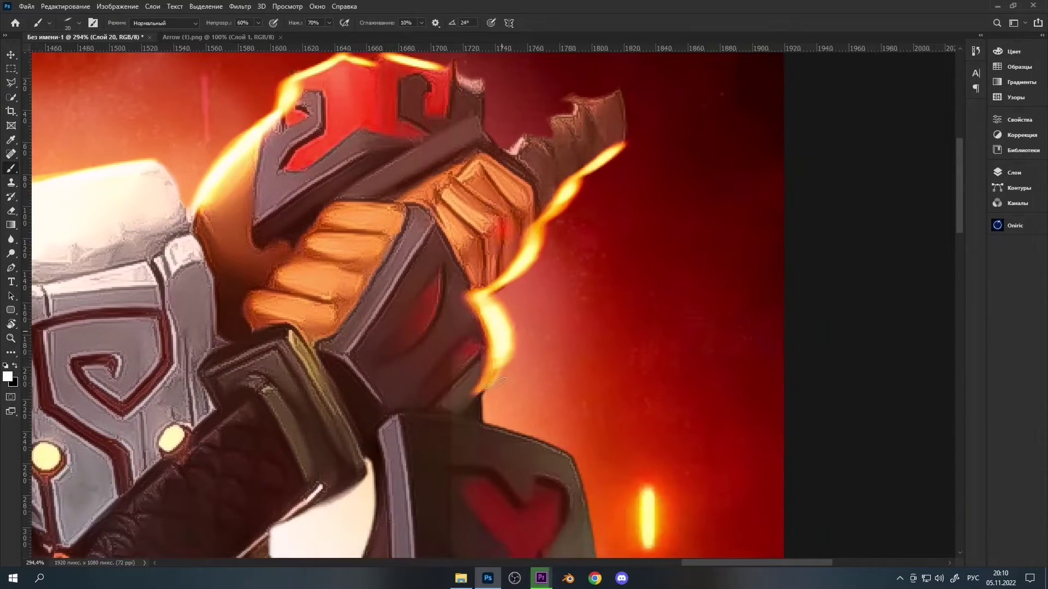
scroll(546, 377, "down", 10)
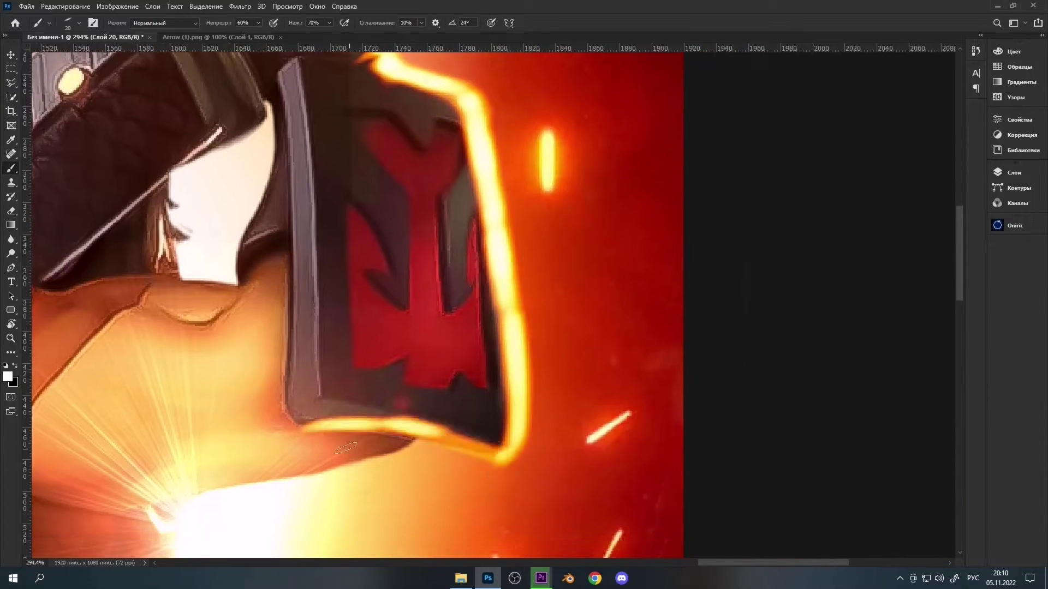
Erase stray glow and continue painting rim light around the sword hand
key("e")
scroll(346, 447, "down", 5)
left_click_drag(557, 256, 595, 372)
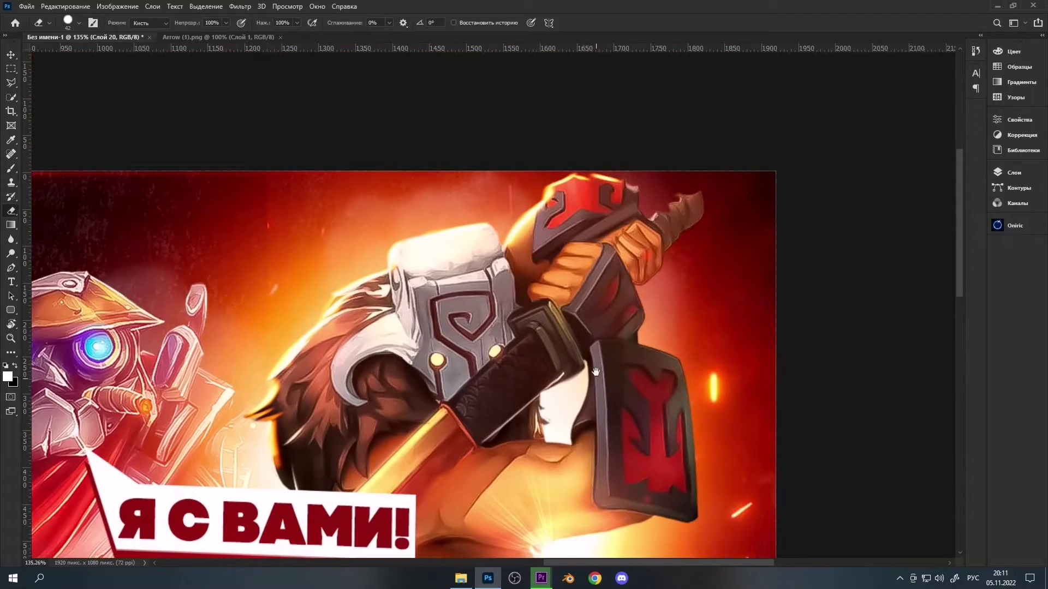
key("b")
right_click(423, 219)
key("Escape")
scroll(540, 235, "up", 4)
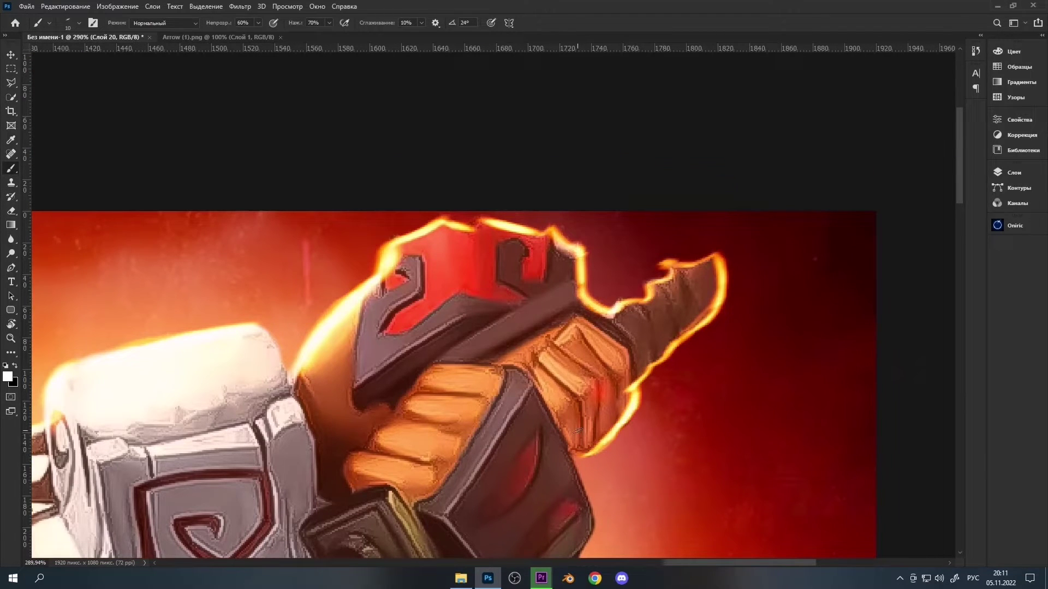
scroll(577, 432, "down", 3)
scroll(577, 445, "down", 4)
scroll(577, 445, "down", 3)
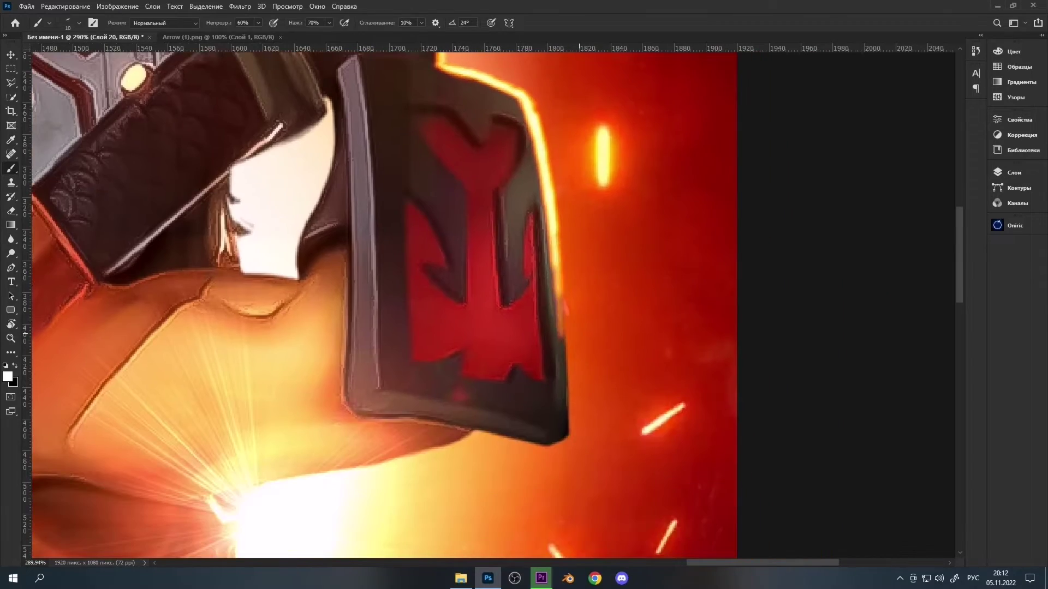
Paint glow along the guard's edge, checking the whole thumbnail between strokes
key("r")
left_click_drag(544, 445, 389, 224)
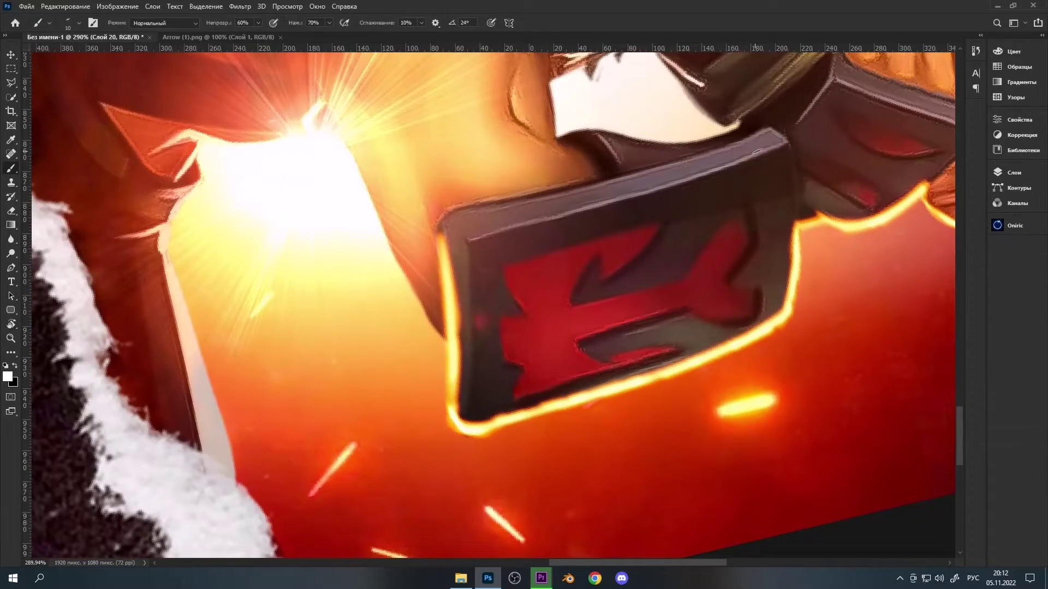
scroll(463, 225, "left", 5)
scroll(463, 224, "up", 2)
scroll(455, 293, "up", 2)
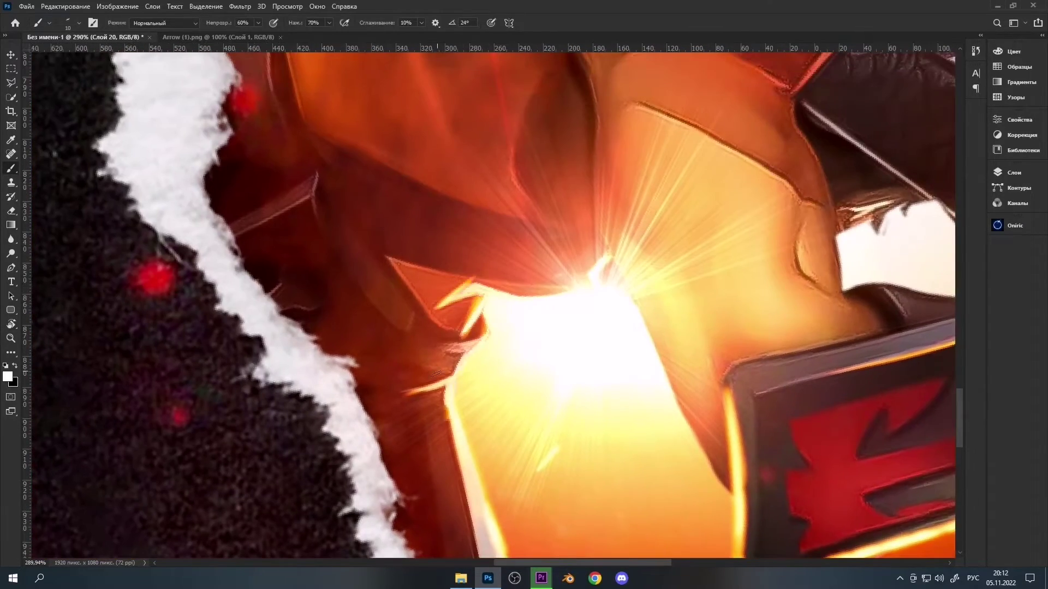
key("ctrl+0")
scroll(599, 243, "up", 5)
scroll(548, 309, "down", 2)
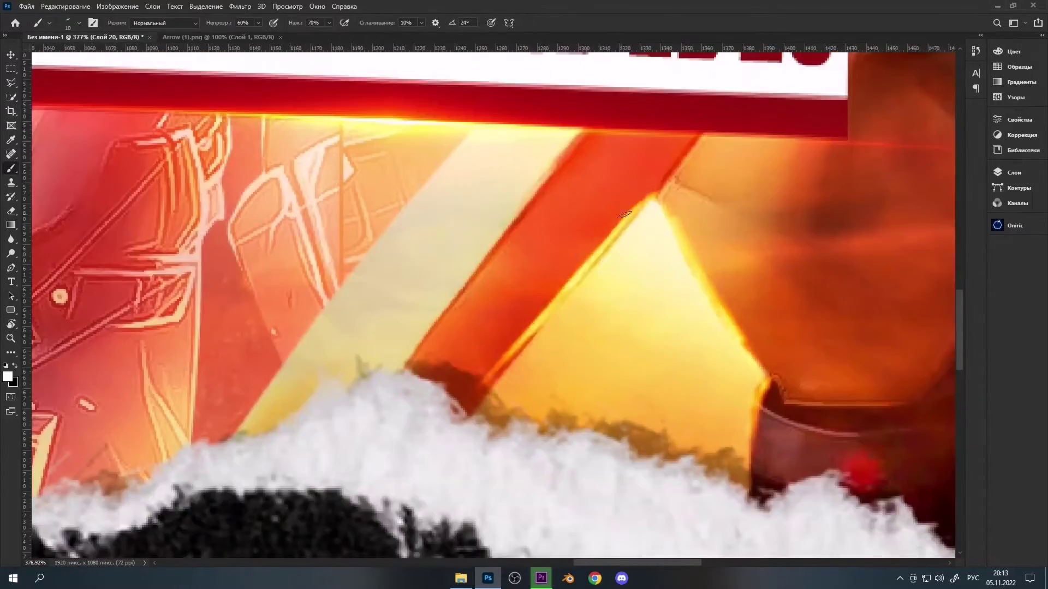
key("ctrl+0")
scroll(703, 297, "up", 3)
scroll(703, 298, "up", 3)
key("ctrl+0")
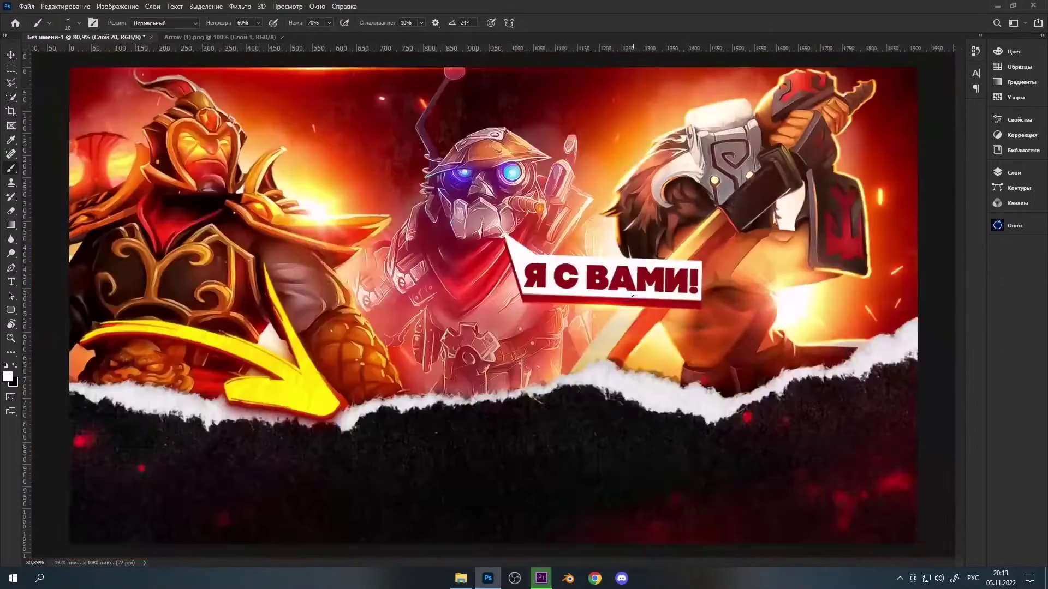
scroll(647, 380, "up", 5)
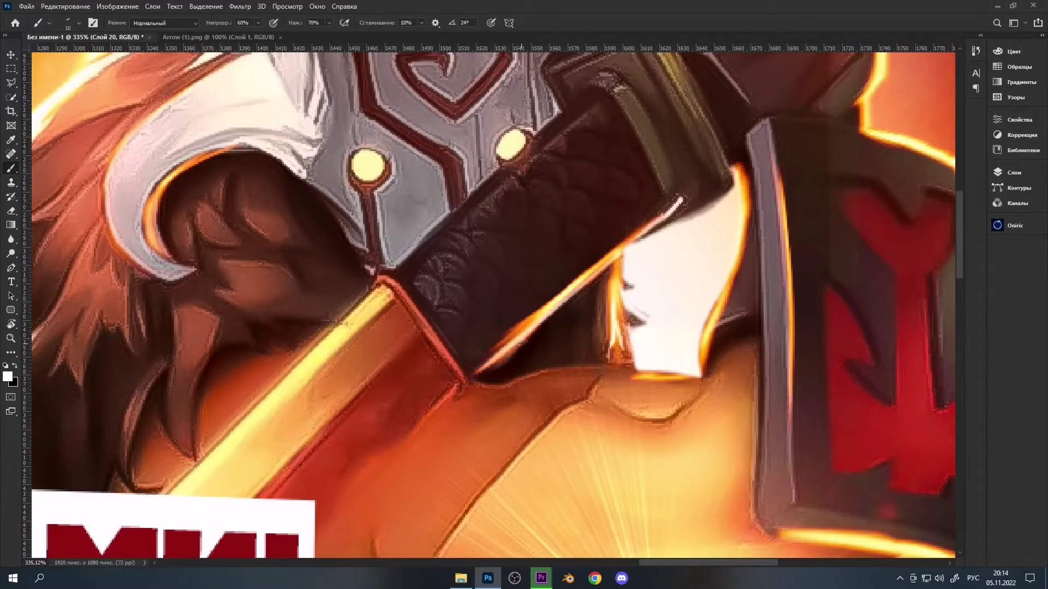
key("ctrl+0")
scroll(586, 306, "up", 5)
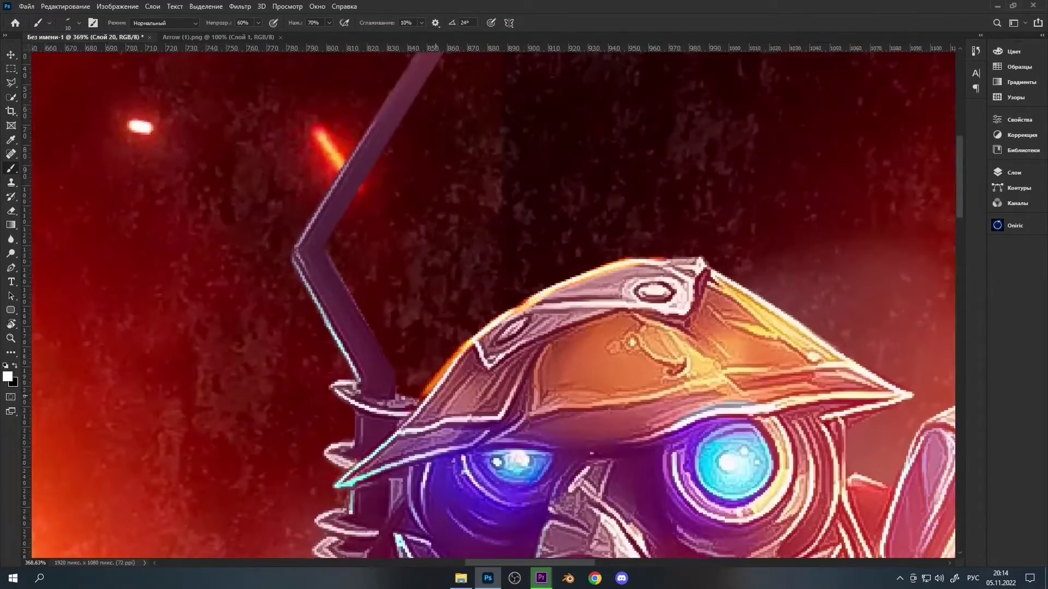
Add rim light to the robot's helmet and raised hand, redoing the belt-edge stroke
left_click_drag(436, 355, 585, 248)
scroll(477, 404, "down", 5)
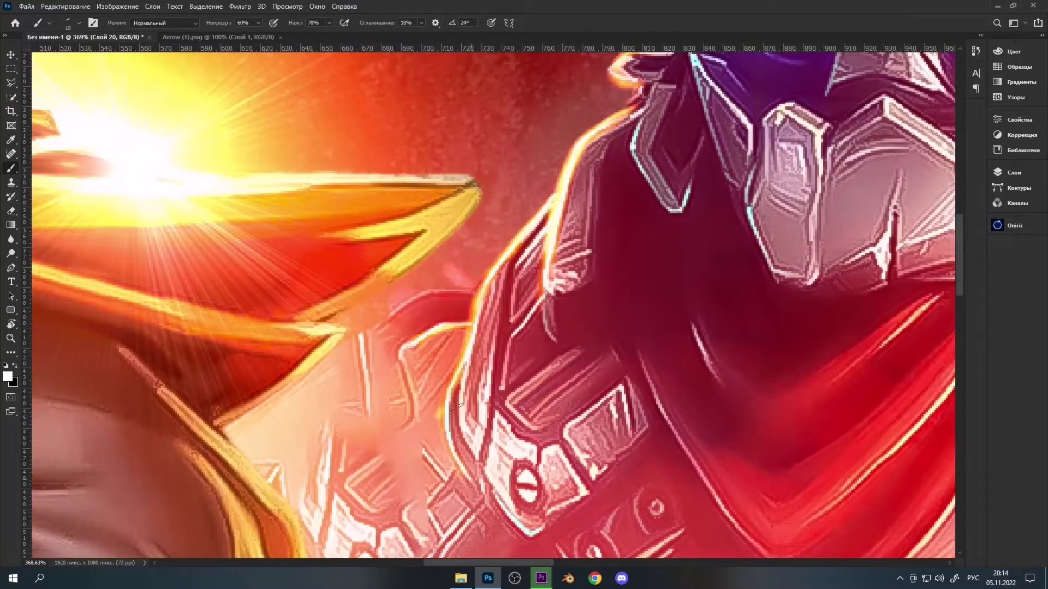
scroll(608, 411, "right", 10)
left_click_drag(608, 411, 602, 198)
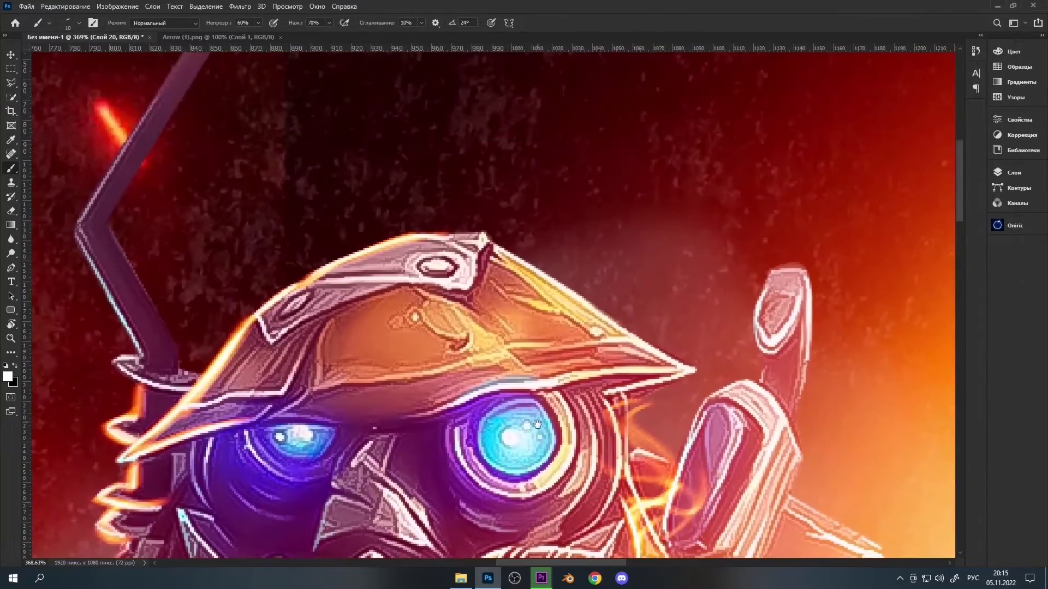
scroll(603, 197, "down", 3)
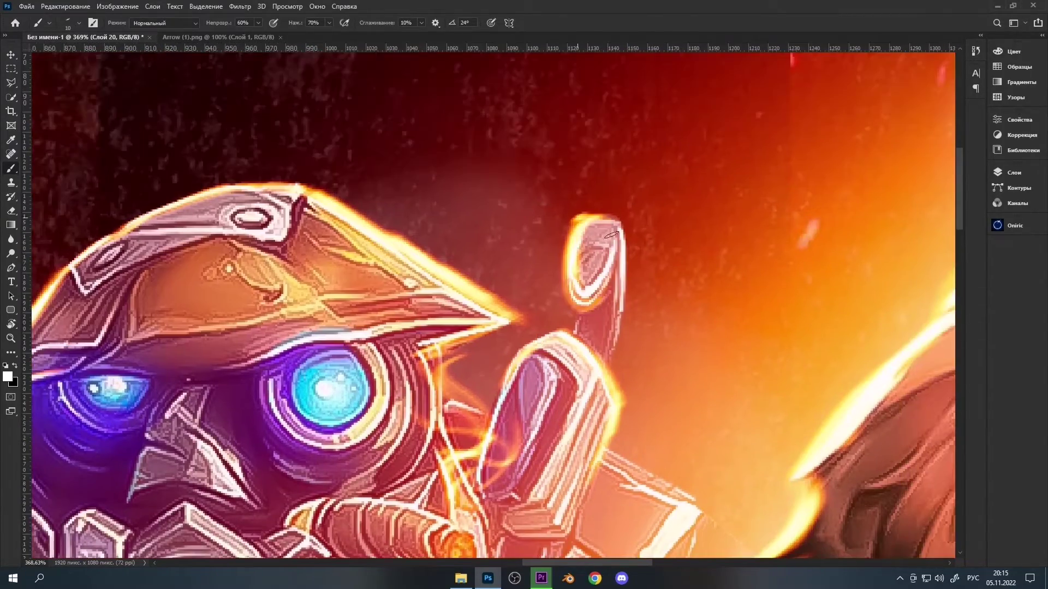
scroll(388, 324, "down", 3)
scroll(388, 325, "up", 3)
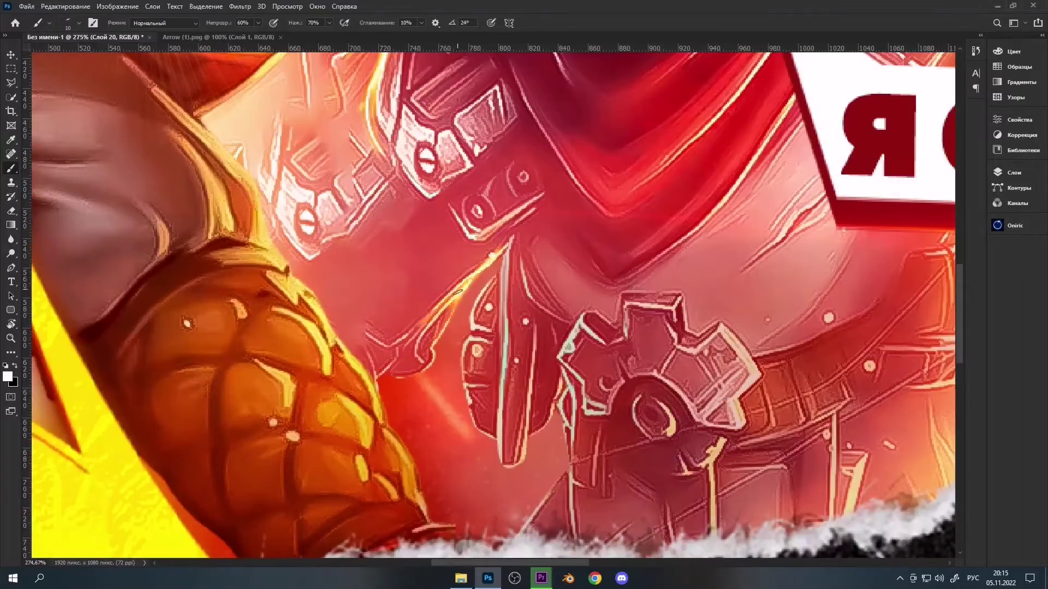
key("ctrl+z")
left_click_drag(565, 377, 533, 429)
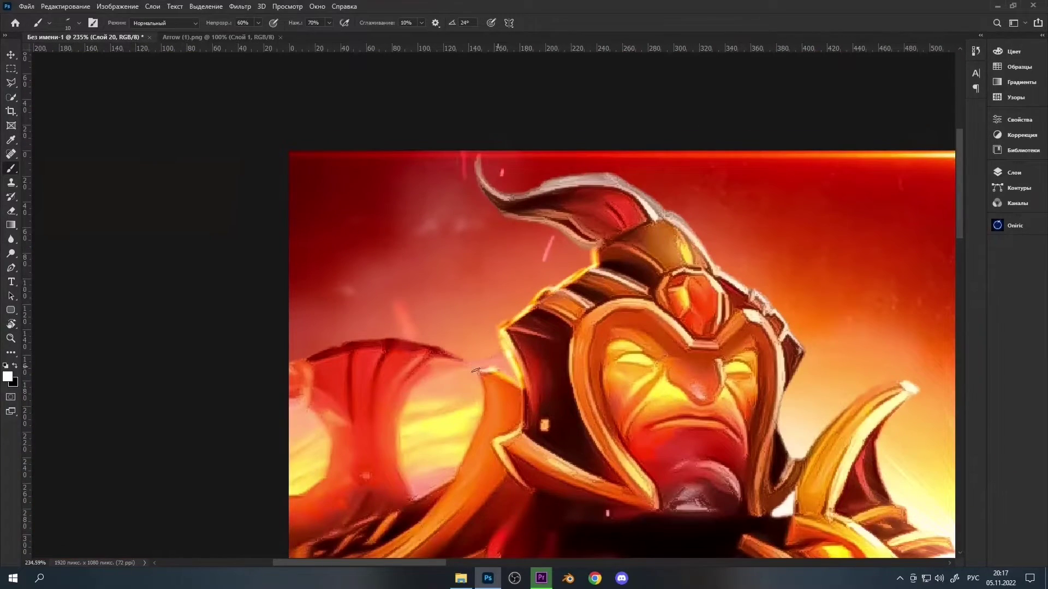
Paint rim-light strokes along the left hero's horn, helmet and shoulder spike on Слой 20
left_click_drag(455, 473, 508, 420)
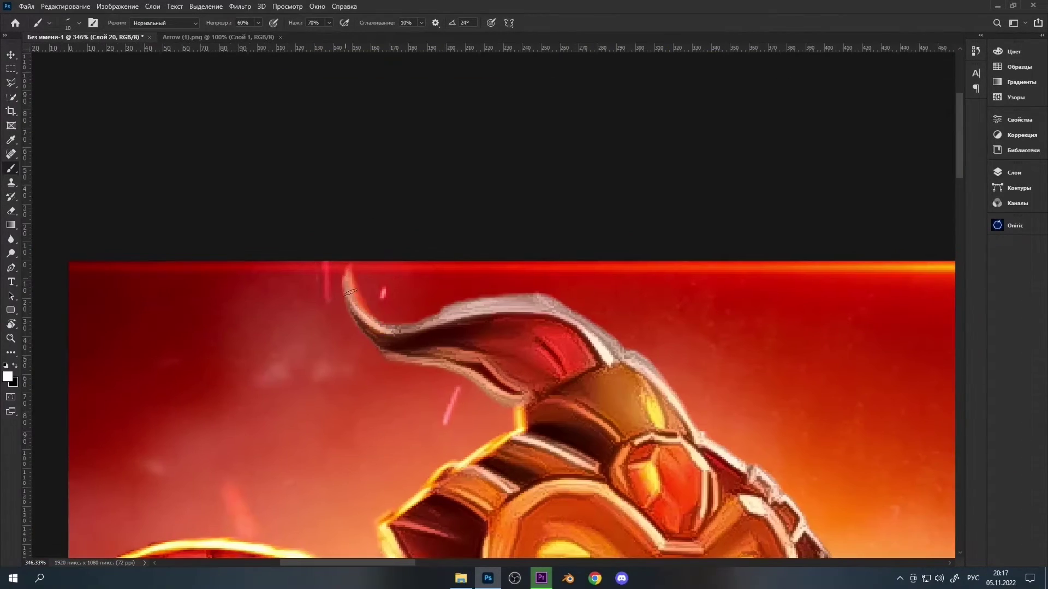
left_click_drag(797, 527, 515, 314)
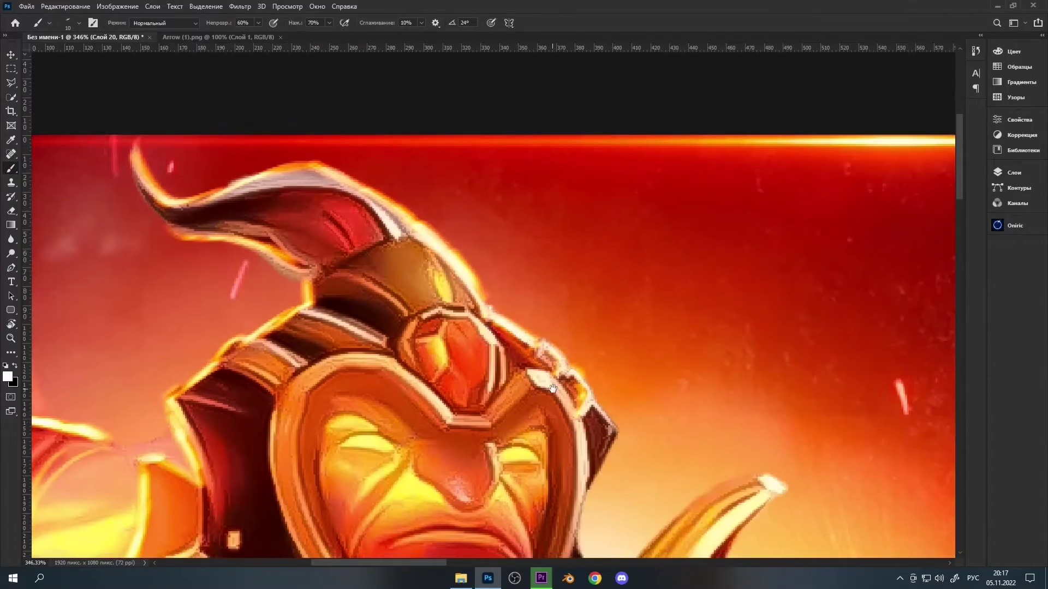
scroll(648, 481, "down", 3)
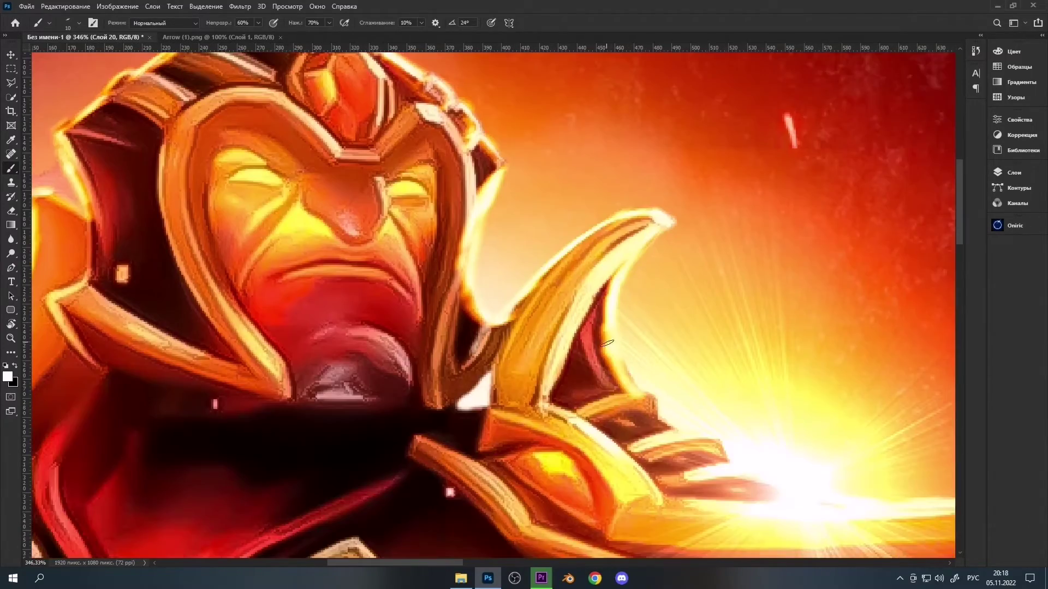
scroll(546, 415, "down", 5)
scroll(456, 352, "up", 8)
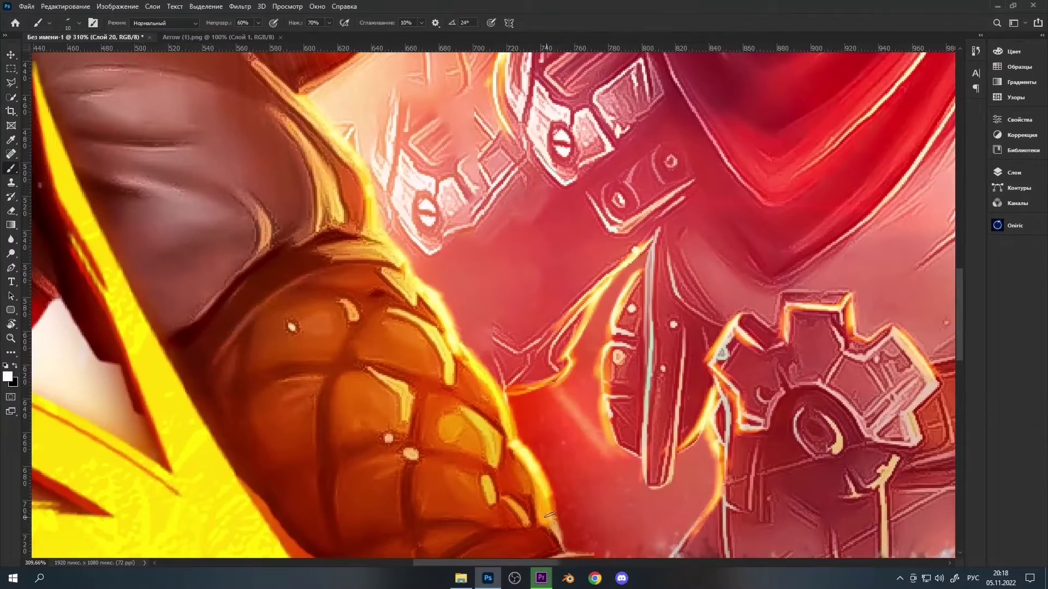
scroll(214, 340, "down", 2)
scroll(400, 413, "down", 4)
scroll(400, 413, "down", 1)
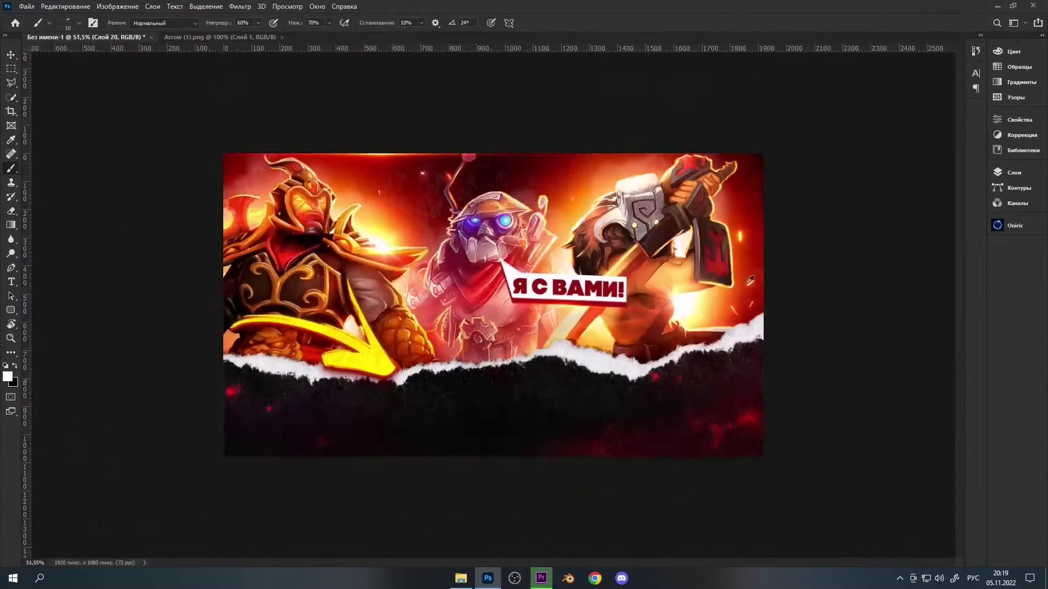
scroll(527, 362, "up", 4)
scroll(527, 361, "up", 3)
scroll(528, 361, "down", 4)
scroll(174, 202, "up", 4)
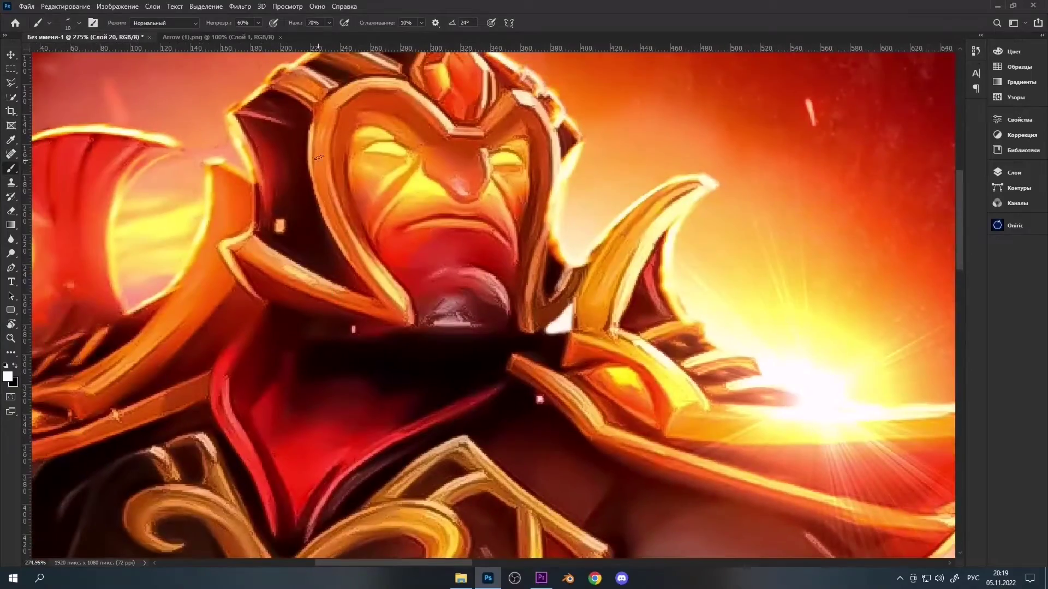
scroll(174, 202, "down", 4)
Switch to the Smudge tool and soften the glow along the right hero's shoulder
left_click(11, 352)
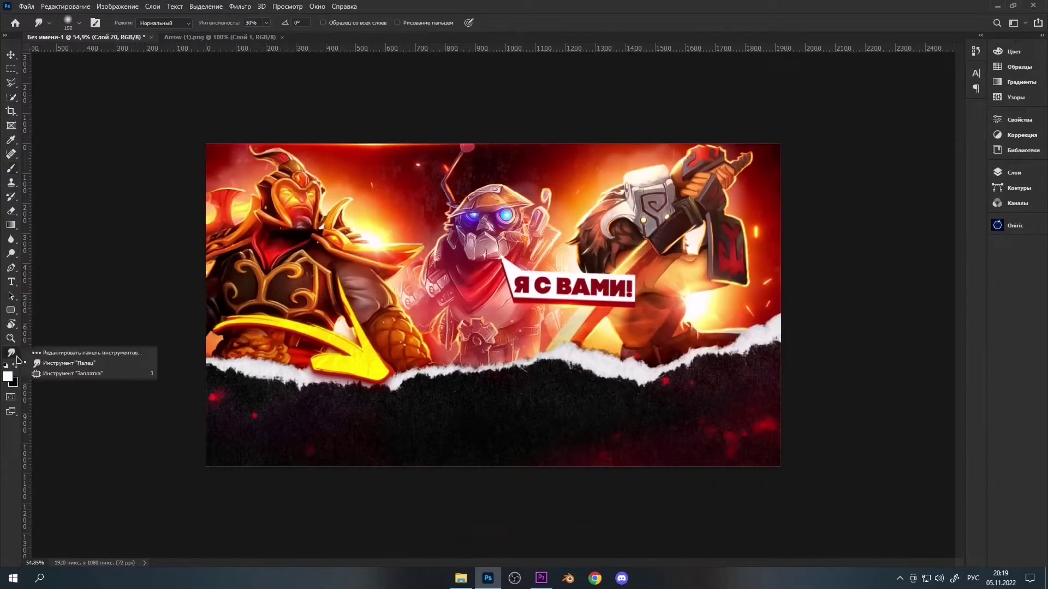
left_click(33, 367)
scroll(697, 322, "up", 3)
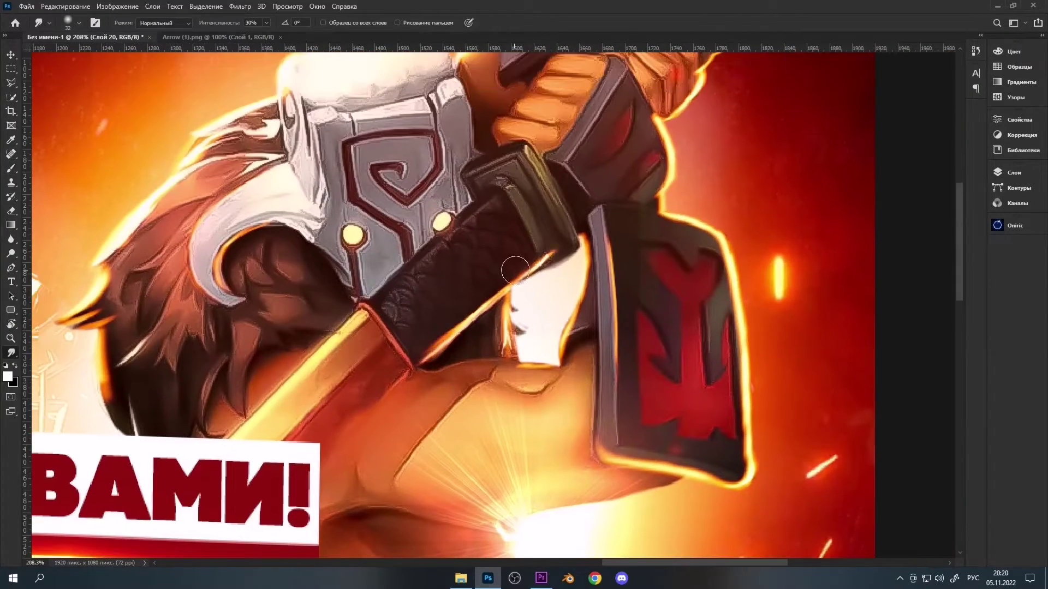
left_click_drag(546, 371, 491, 522)
Smudge the glow edges around the middle hero, then bring up the Layers panel
left_click_drag(164, 436, 458, 196)
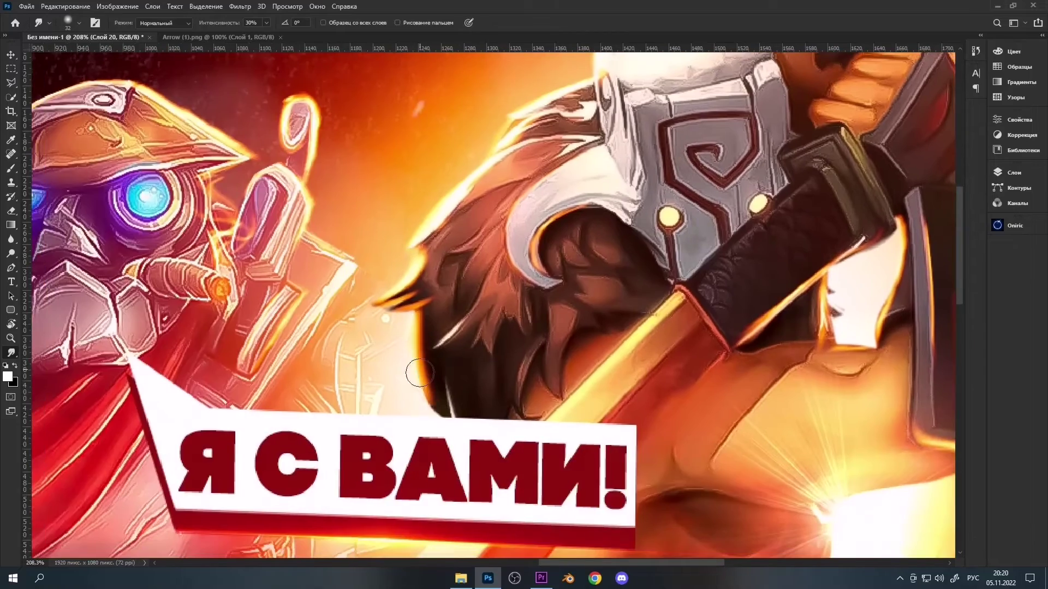
left_click_drag(200, 211, 417, 293)
scroll(458, 181, "down", 2)
scroll(437, 229, "left", 5)
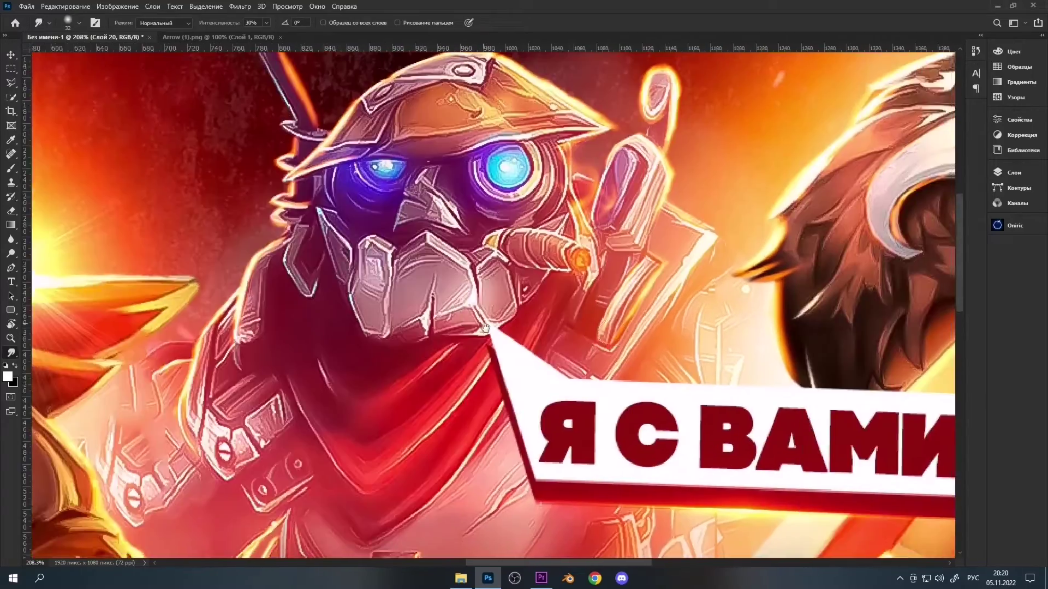
scroll(410, 240, "left", 5)
scroll(378, 244, "left", 4)
scroll(377, 245, "down", 3)
scroll(415, 208, "up", 2)
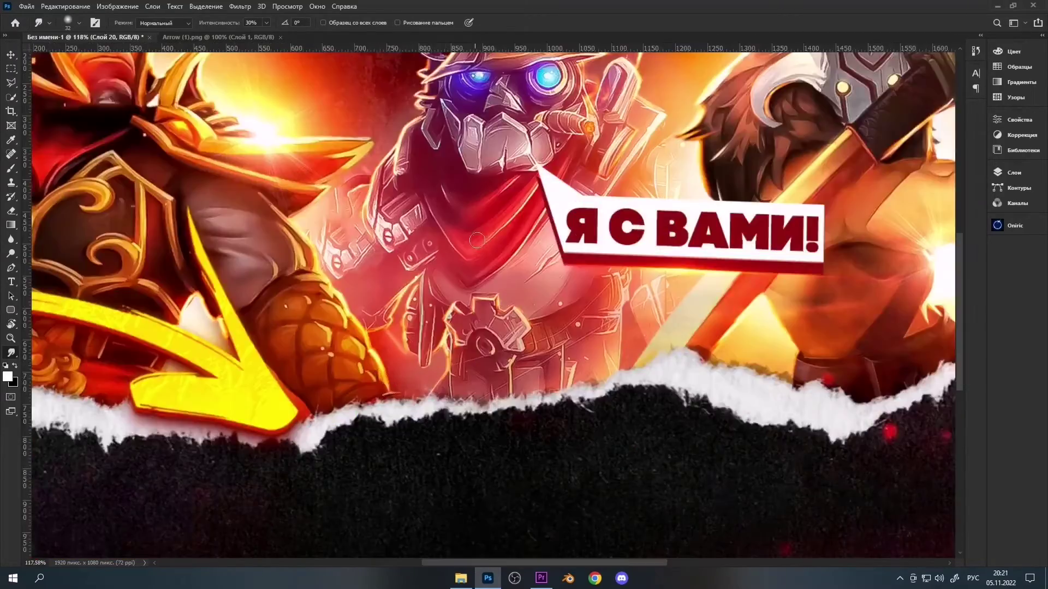
scroll(437, 163, "up", 3)
scroll(456, 119, "down", 5)
scroll(456, 119, "up", 5)
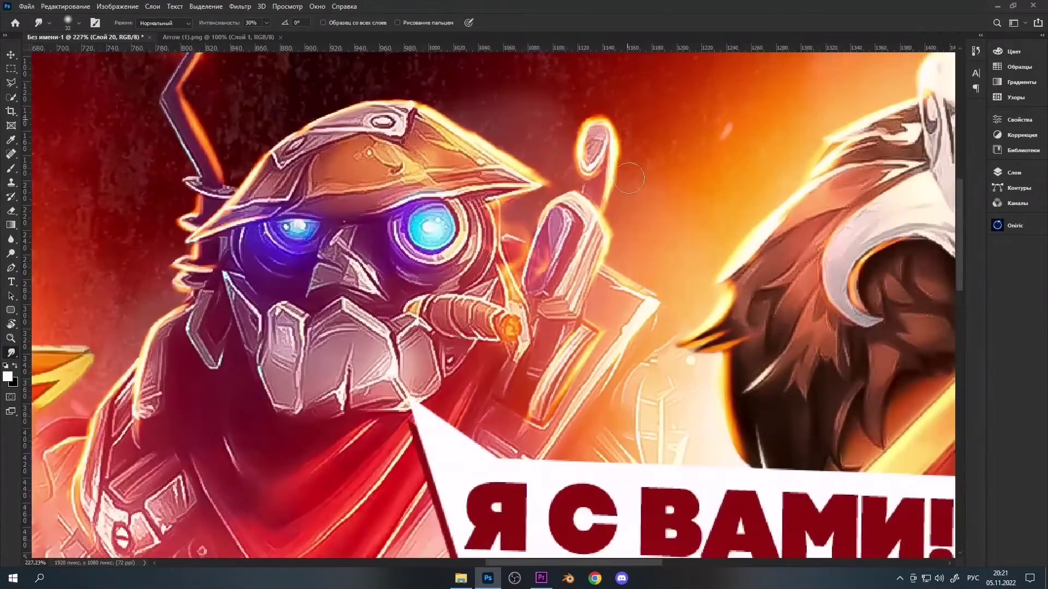
scroll(648, 316, "down", 5)
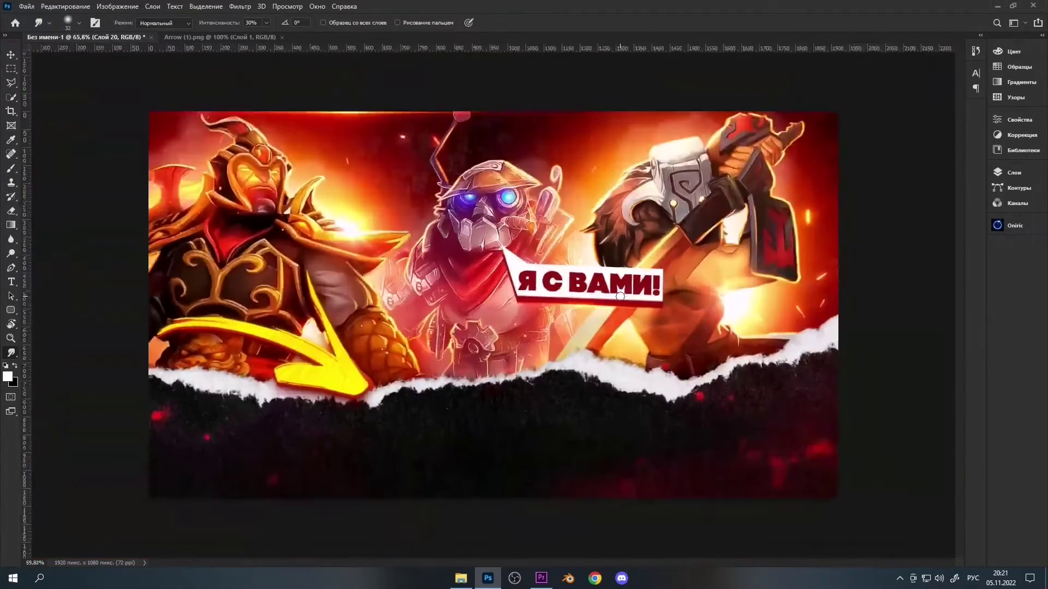
scroll(648, 316, "up", 5)
scroll(649, 316, "down", 5)
left_click(1014, 173)
Add a new layer and paint light strokes with a soft round brush at 30% opacity
left_click(953, 483)
key("b")
right_click(363, 214)
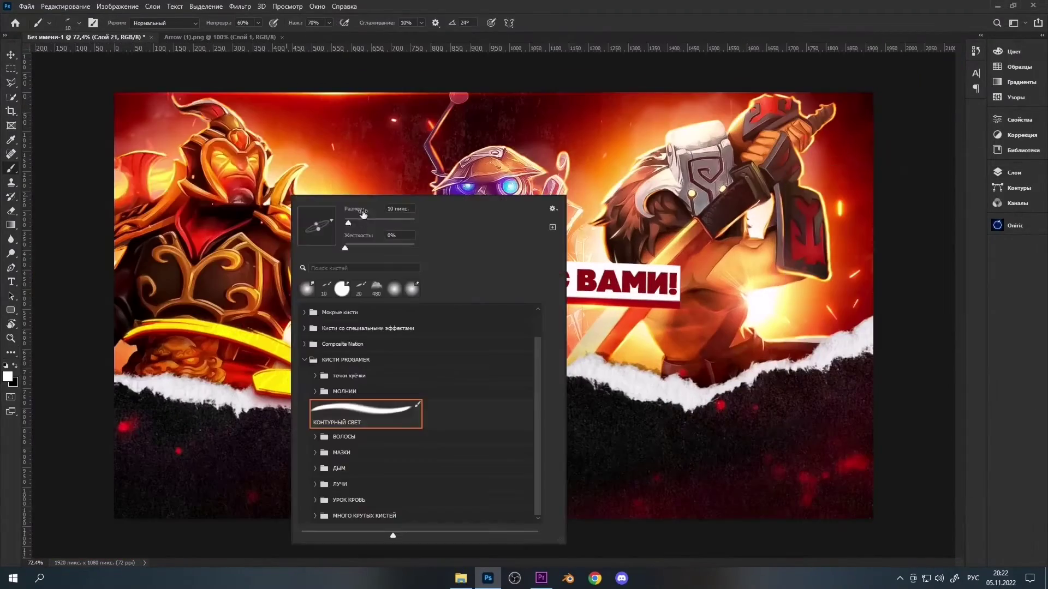
key("Escape")
scroll(611, 147, "up", 3)
right_click(604, 143)
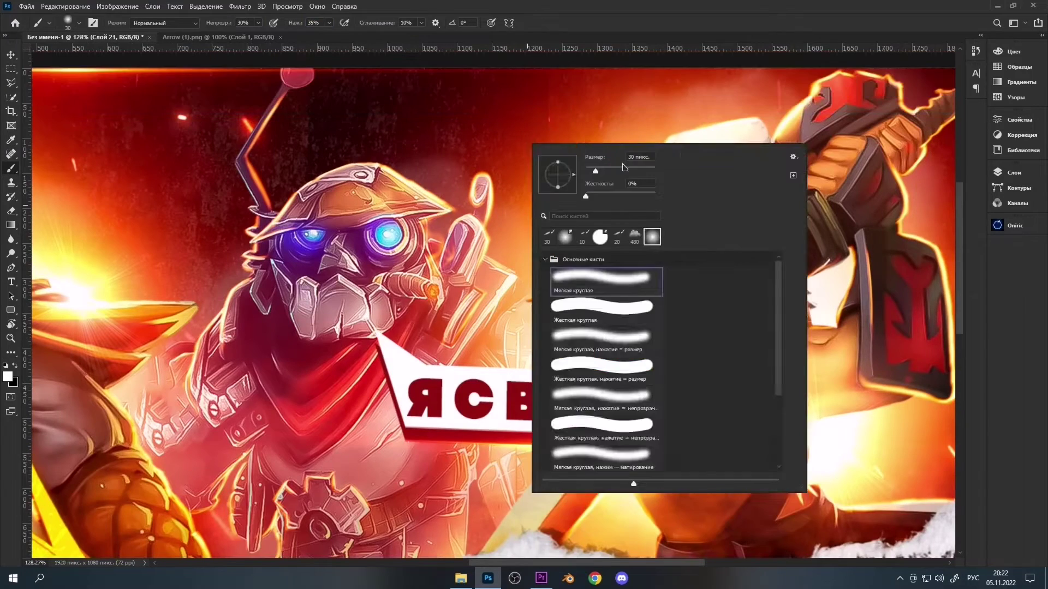
key("Escape")
scroll(475, 135, "left", 5)
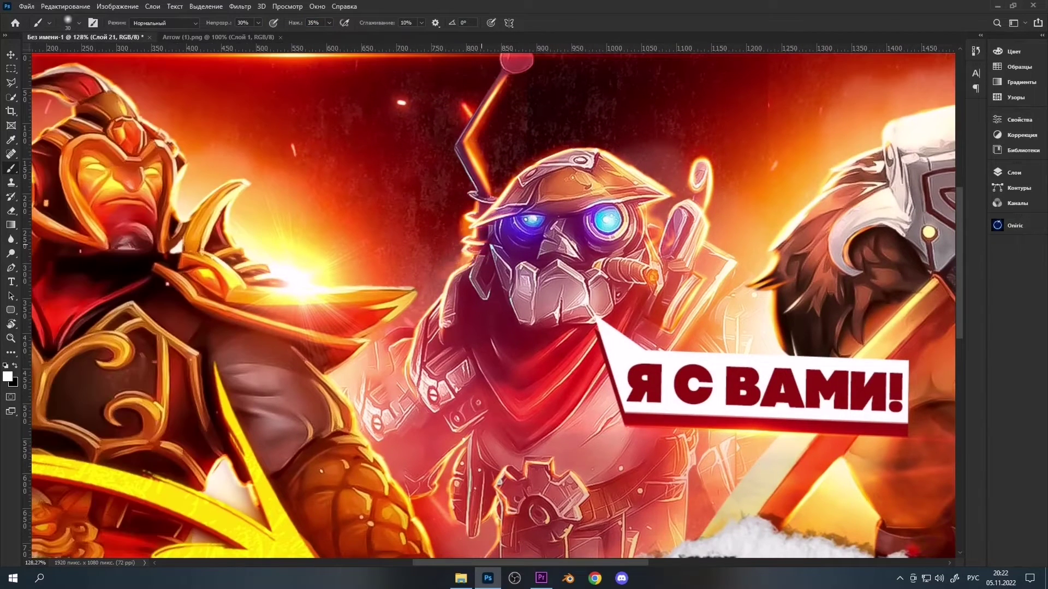
scroll(475, 247, "down", 2)
scroll(545, 419, "left", 2)
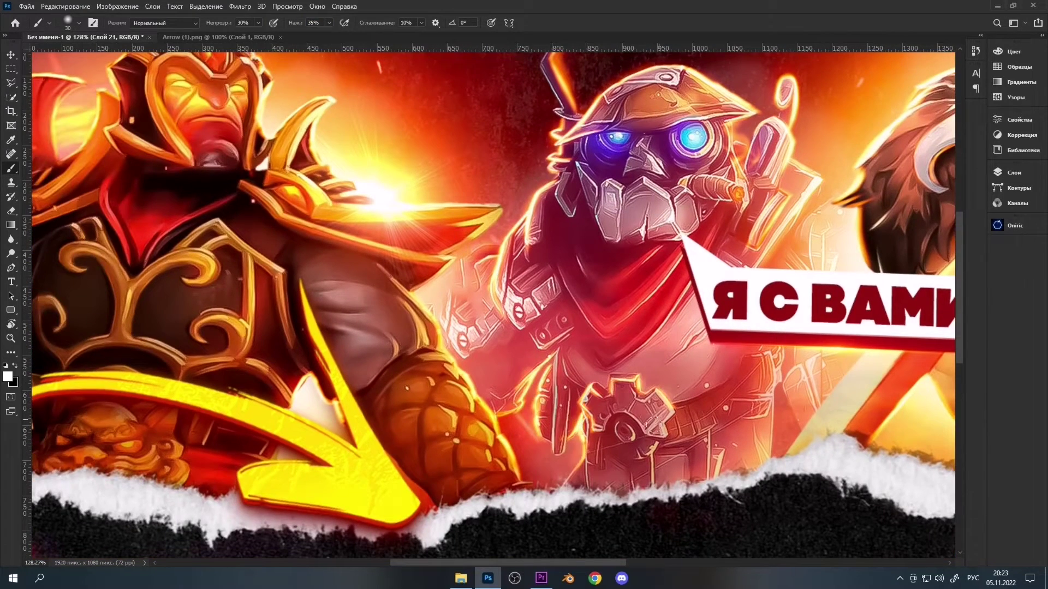
left_click_drag(654, 425, 443, 297)
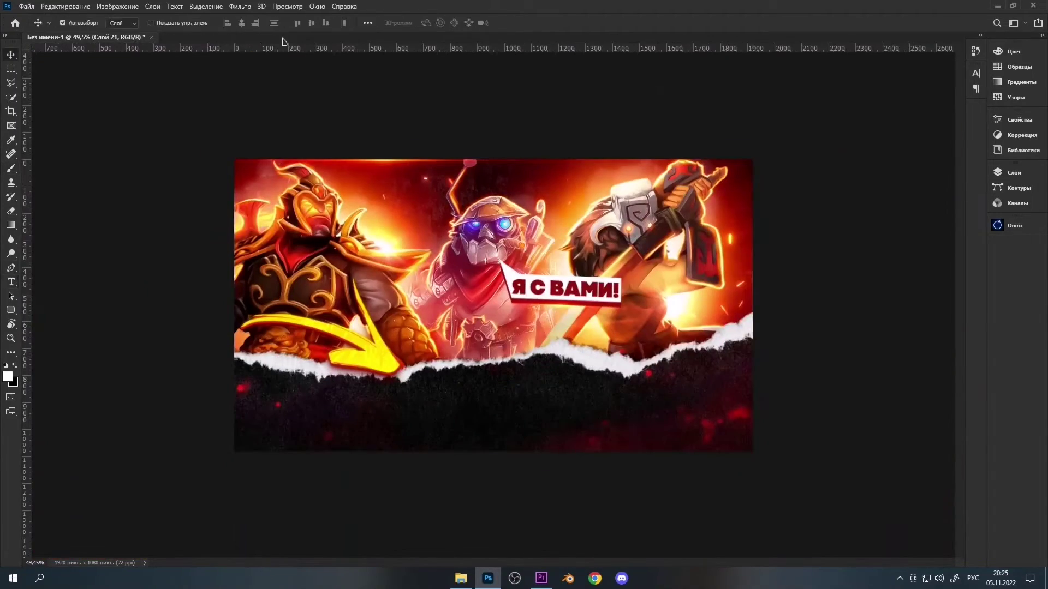
Save the thumbnail as '05.11.2022 - превью с видоса.psd'
key("ctrl+s")
type("05.11.2022 - превью с вид")
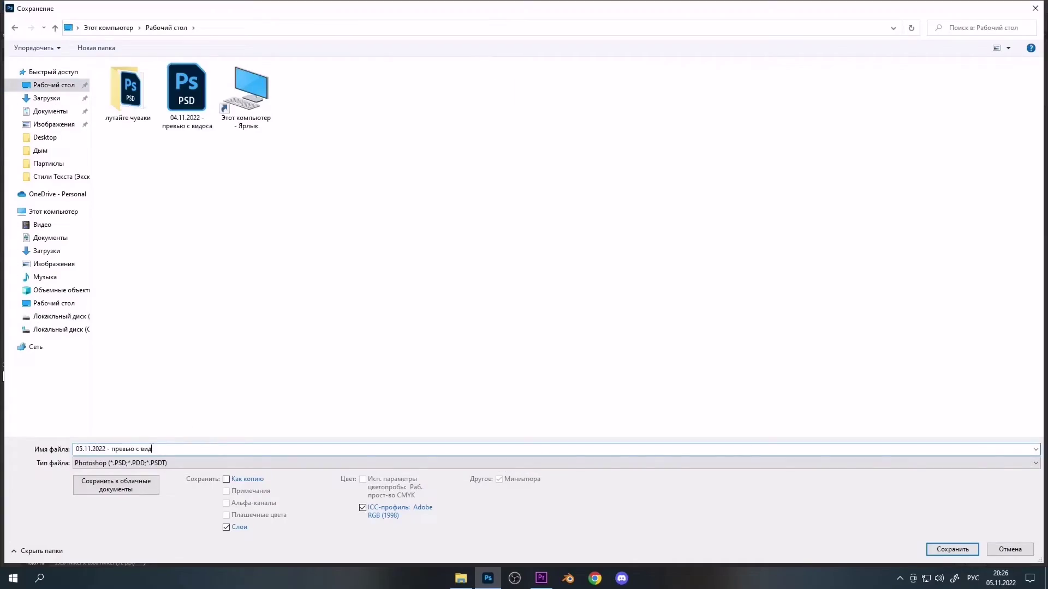
type("оса")
key("Return")
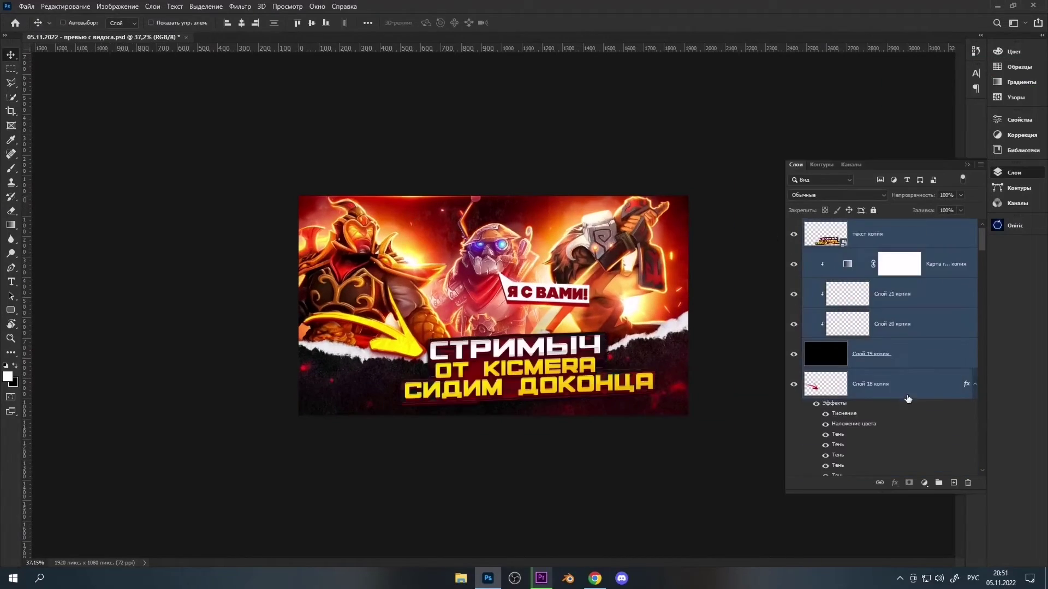
Colour-grade the merged copy with a Camera Raw preset
key("ctrl+shift+a")
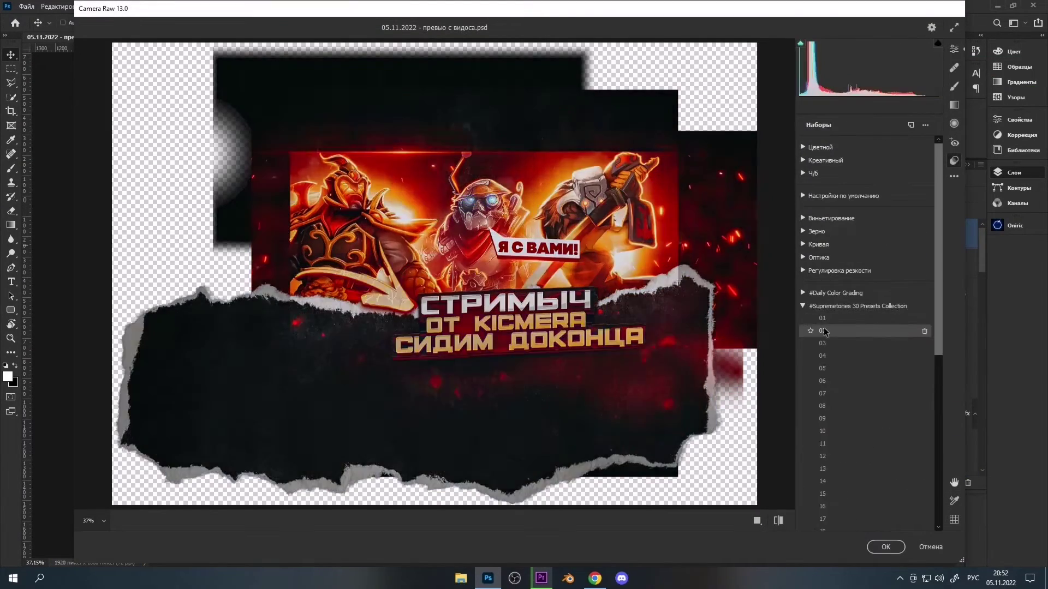
left_click(864, 357)
left_click(886, 547)
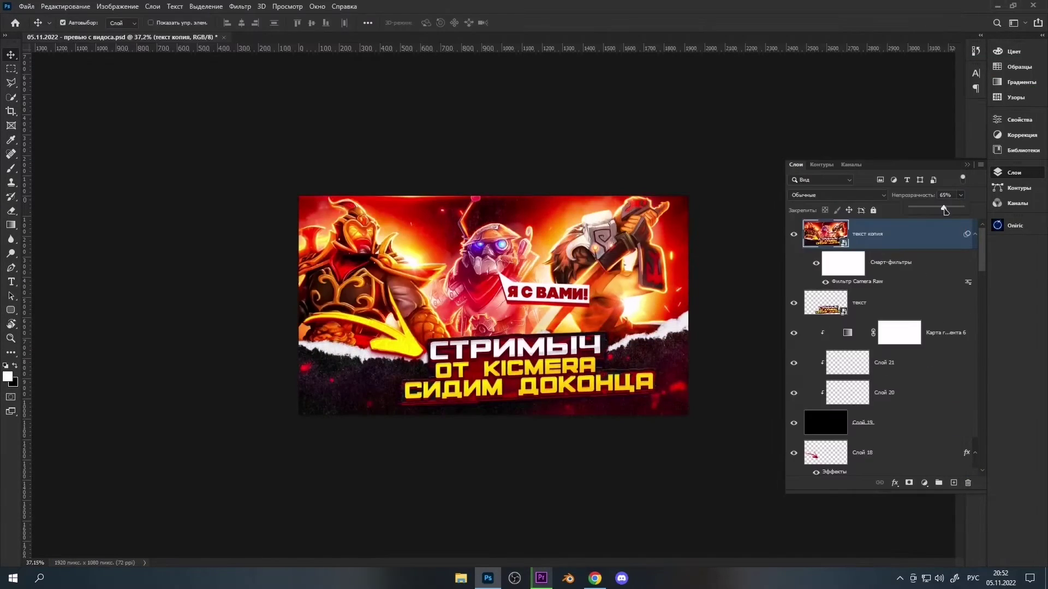
Stamp visible layers, add a Camera Raw vignette, and enlarge the layer to hide warped edges
key("ctrl+shift+alt+e")
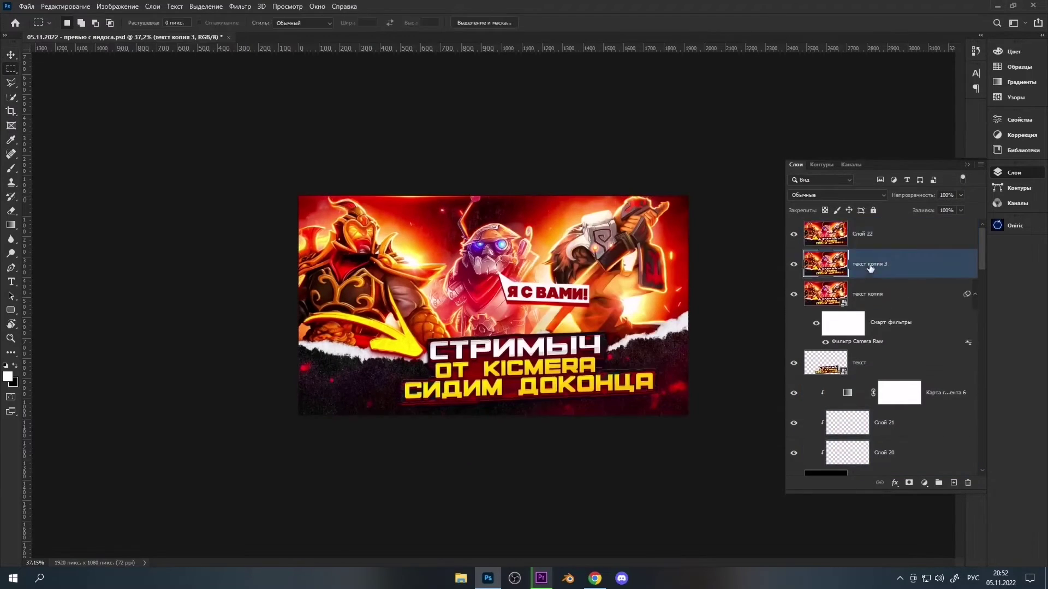
key("ctrl+shift+a")
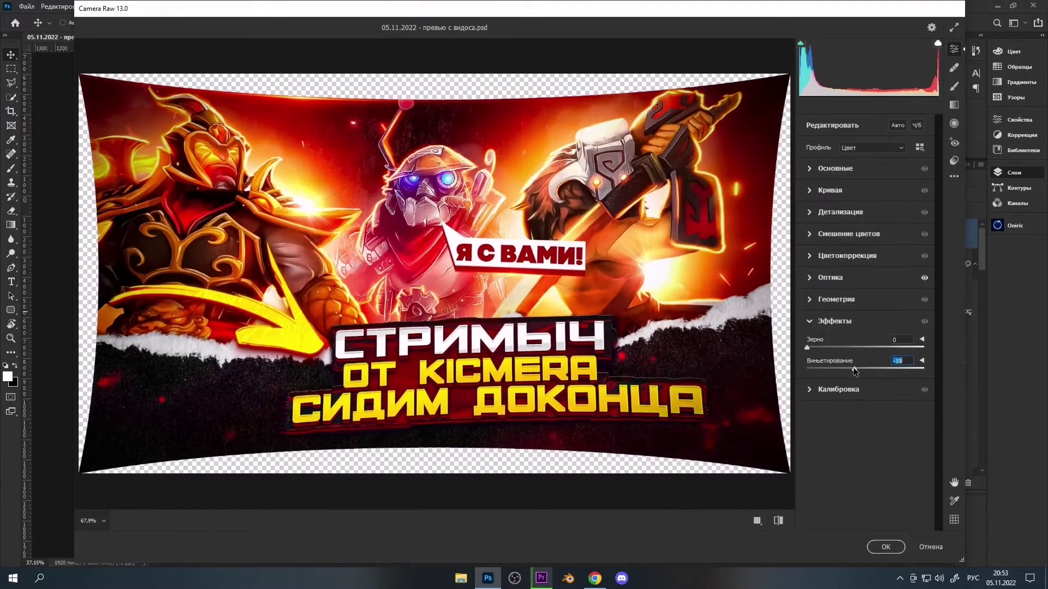
key("Return")
key("ctrl+t")
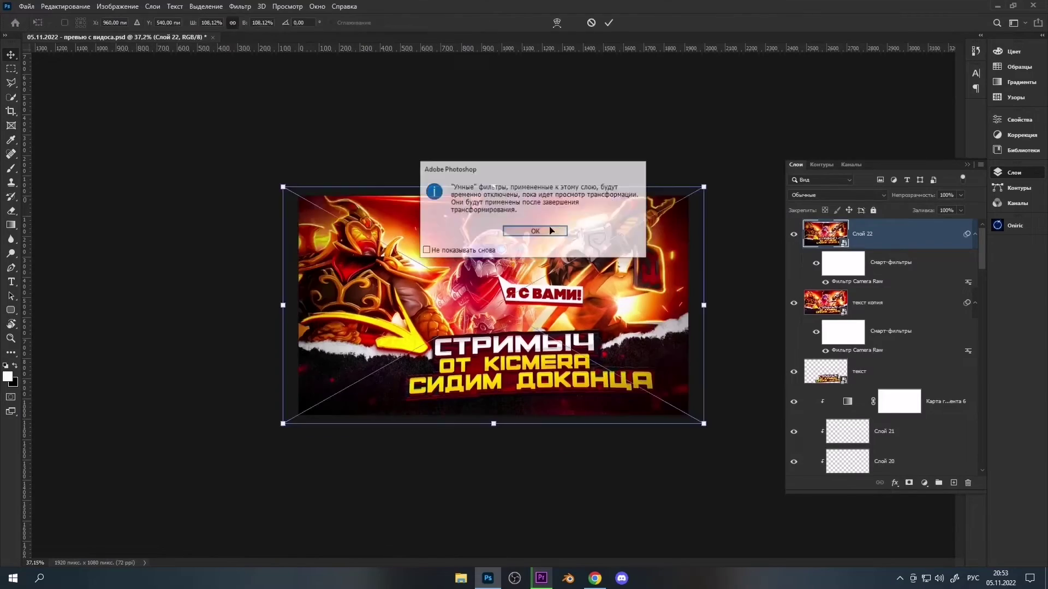
key("Return")
Duplicate Слой 22 and apply Color Efex Pro 4's Классический мягкий фокус filter to the copy
left_click(981, 164)
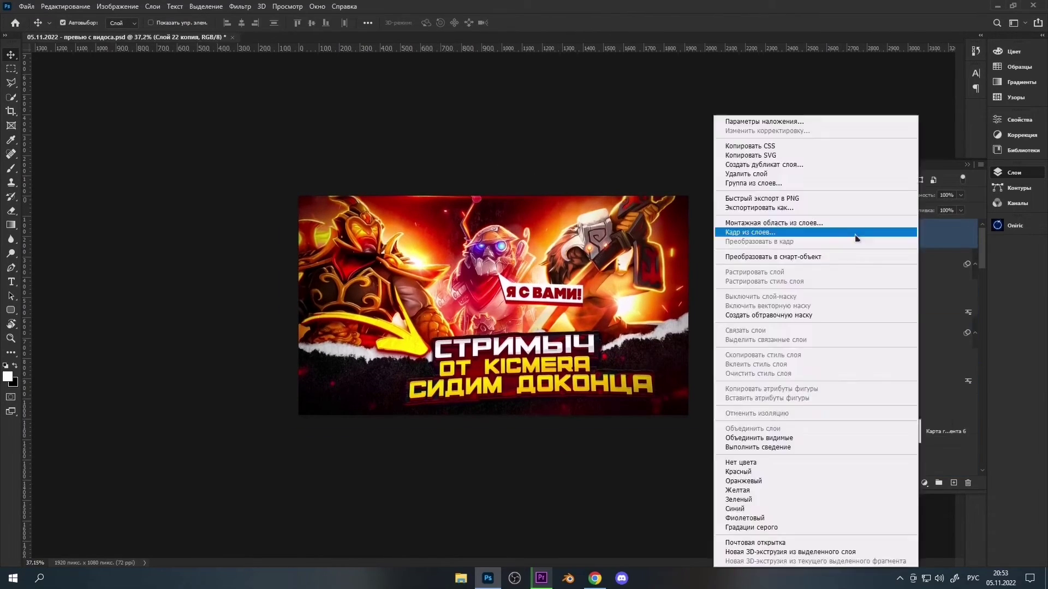
left_click(852, 235)
left_click(967, 164)
key("Return")
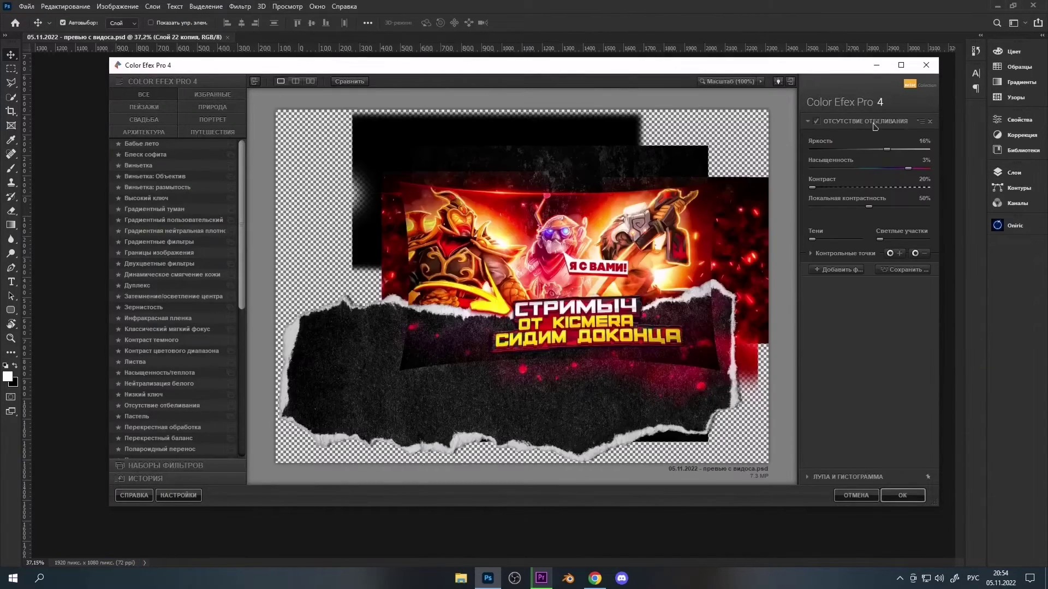
left_click(165, 327)
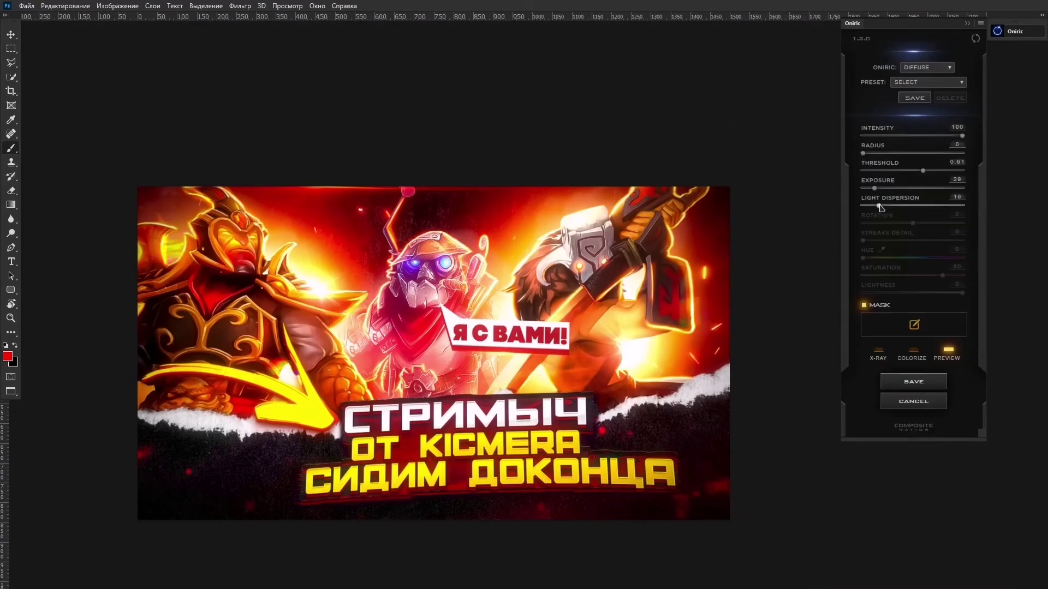
Save the Oniric Diffuse glow as a new Oniric_Element layer over the thumbnail
left_click(935, 382)
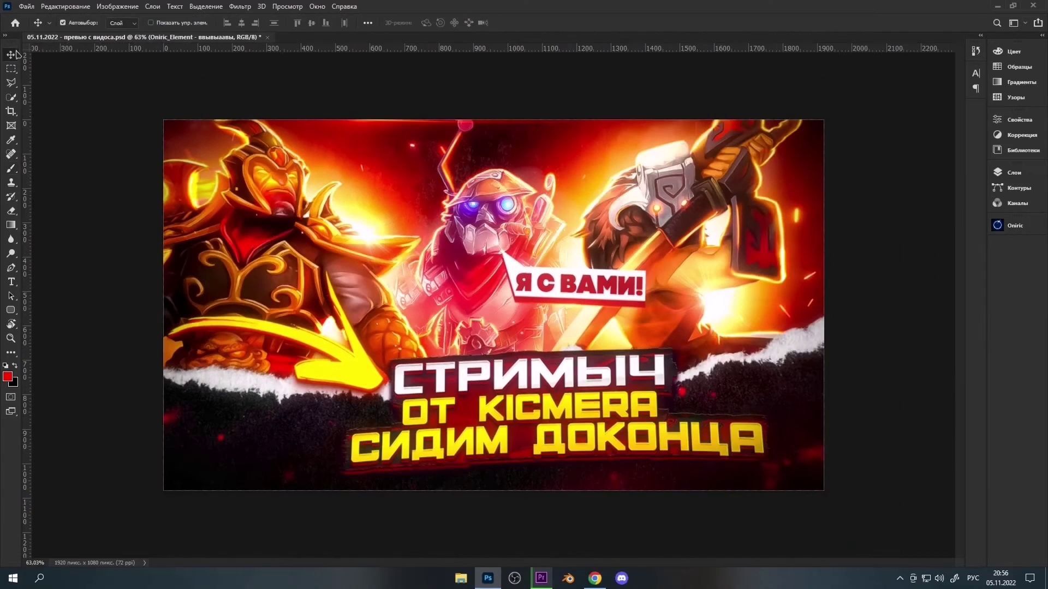